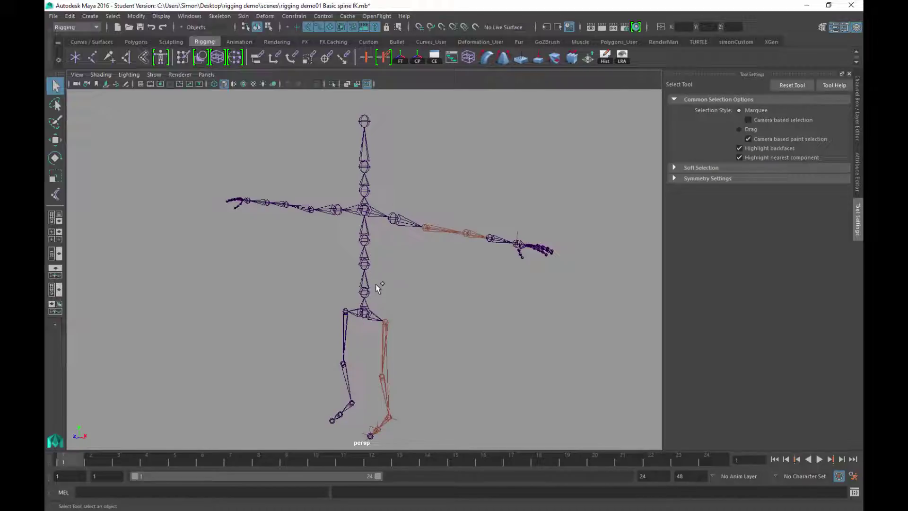
Step: Unparent both hip joints, both collar joints and the neck joint so the limbs and neck detach from the spine chain
left_click_drag(421, 248, 406, 332, "alt")
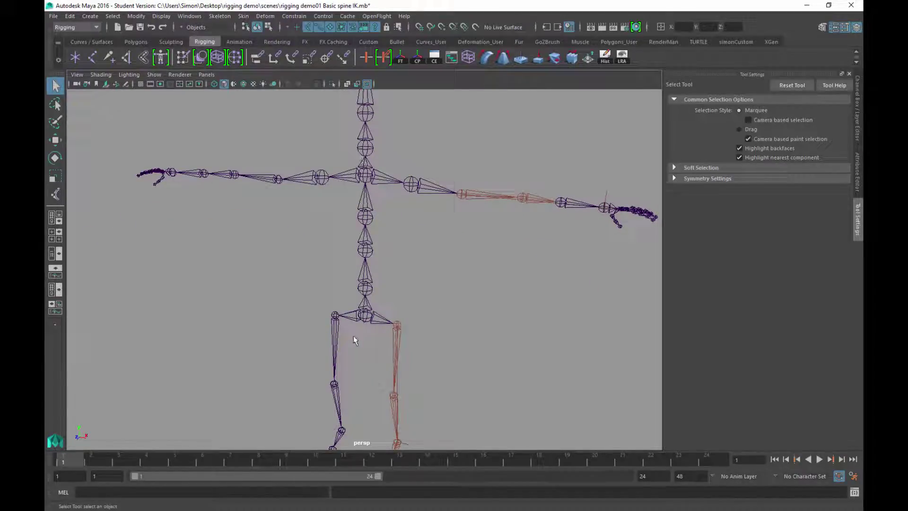
left_click_drag(414, 322, 408, 285, "alt")
right_click_drag(408, 286, 436, 367, "alt")
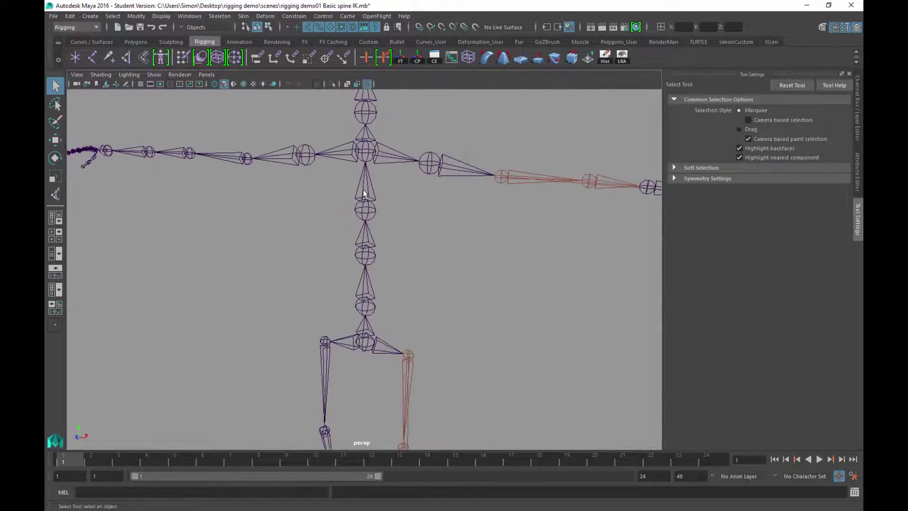
left_click(415, 358)
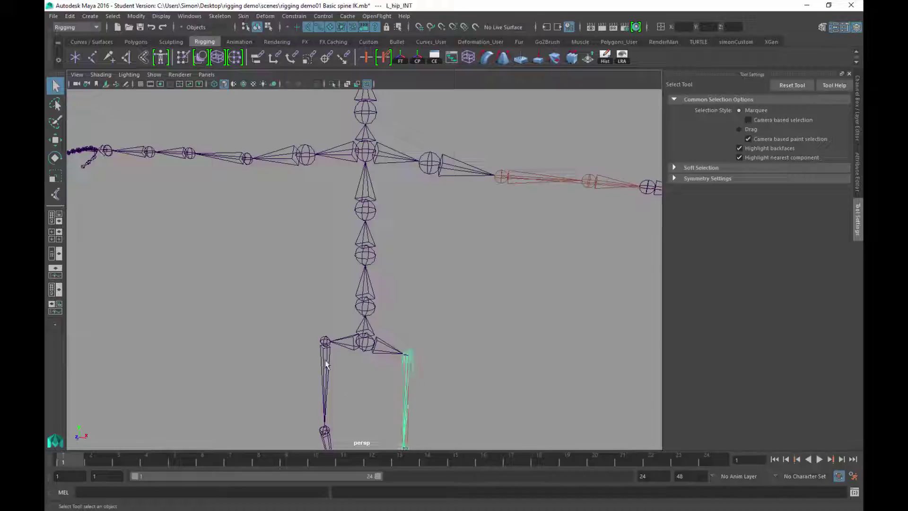
left_click(324, 343, "shift")
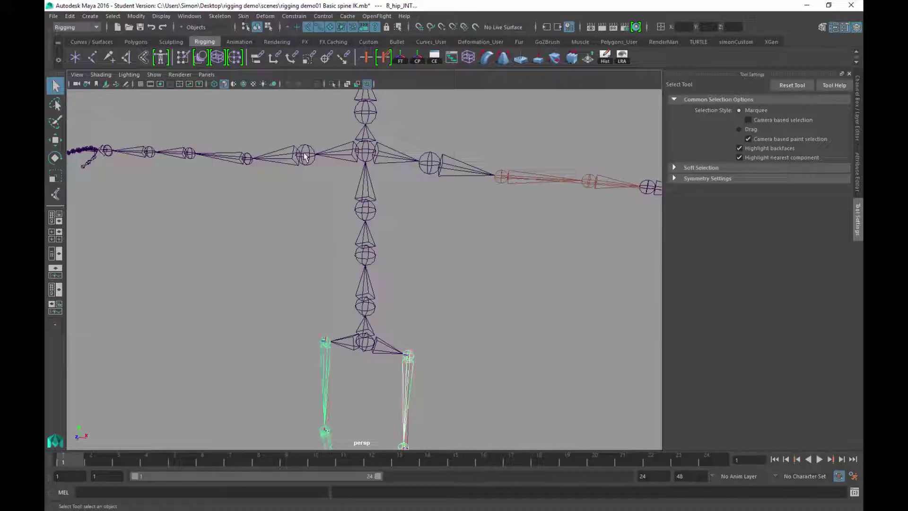
left_click(306, 158)
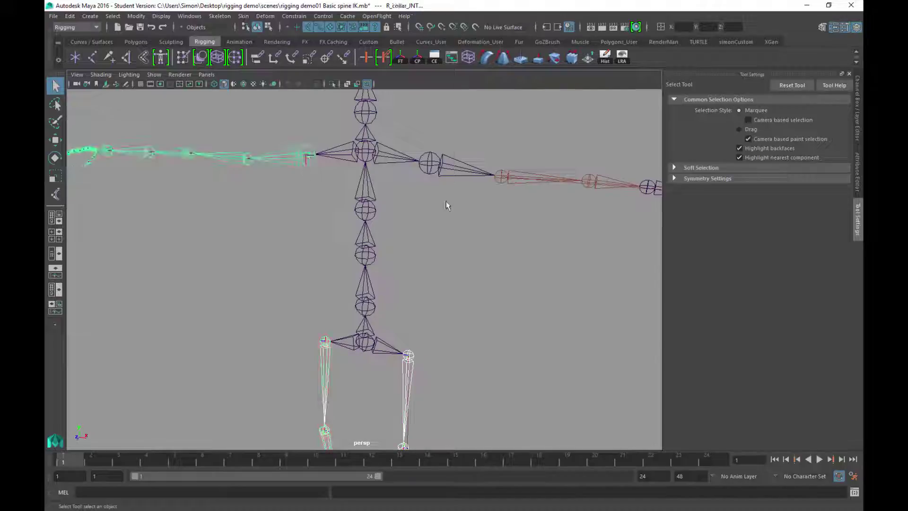
left_click(432, 164)
left_click(367, 120)
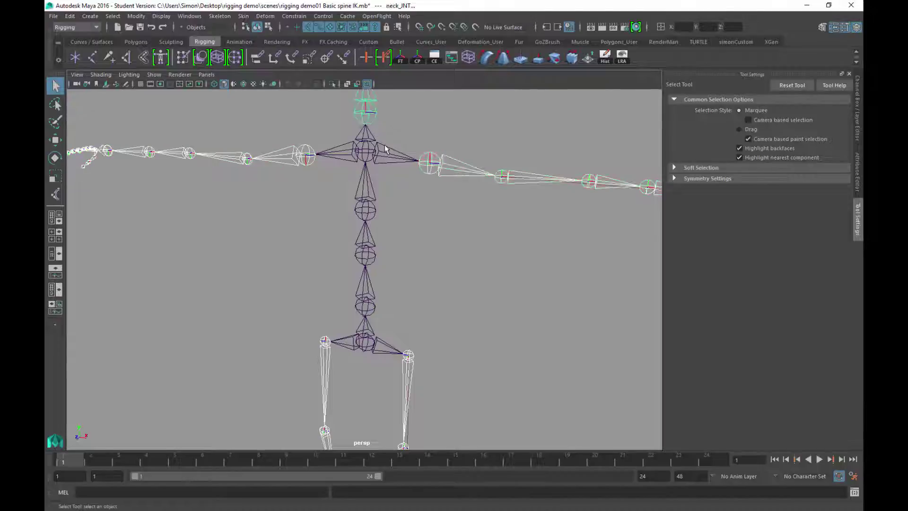
middle_click_drag(491, 251, 481, 281, "alt")
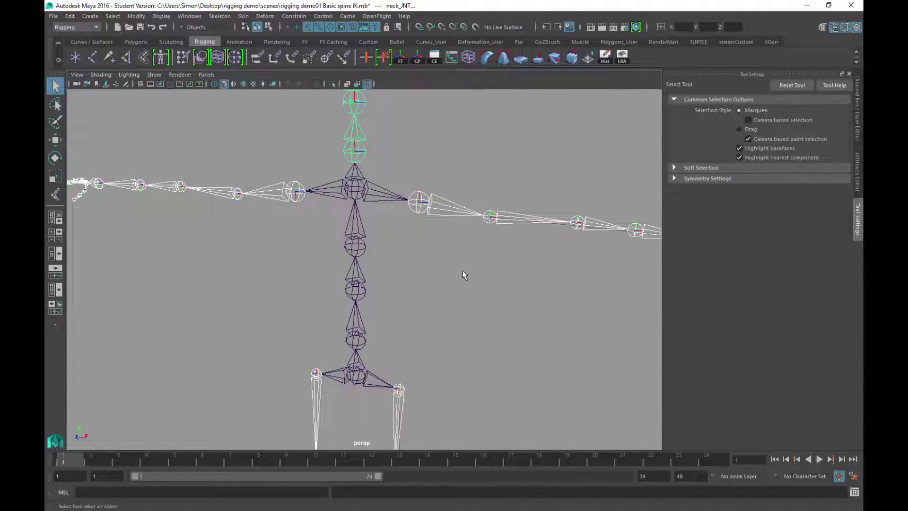
key("shift+p")
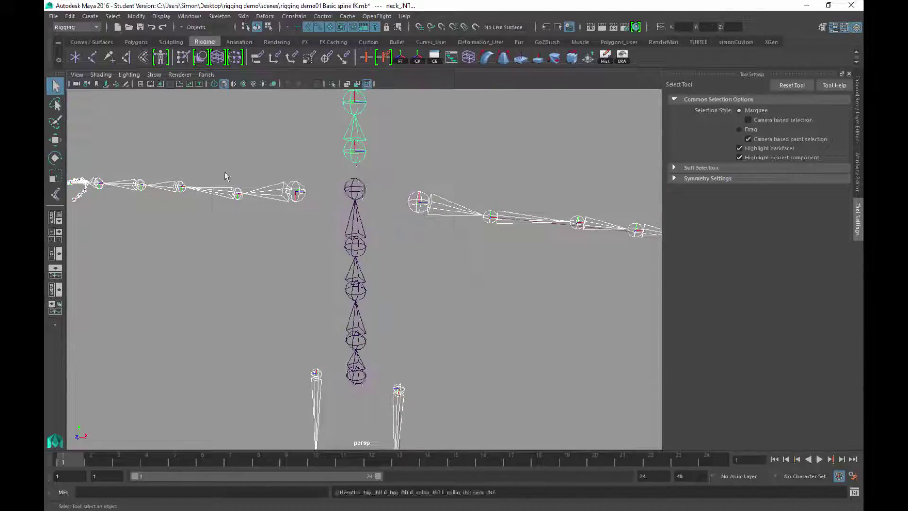
left_click(70, 16)
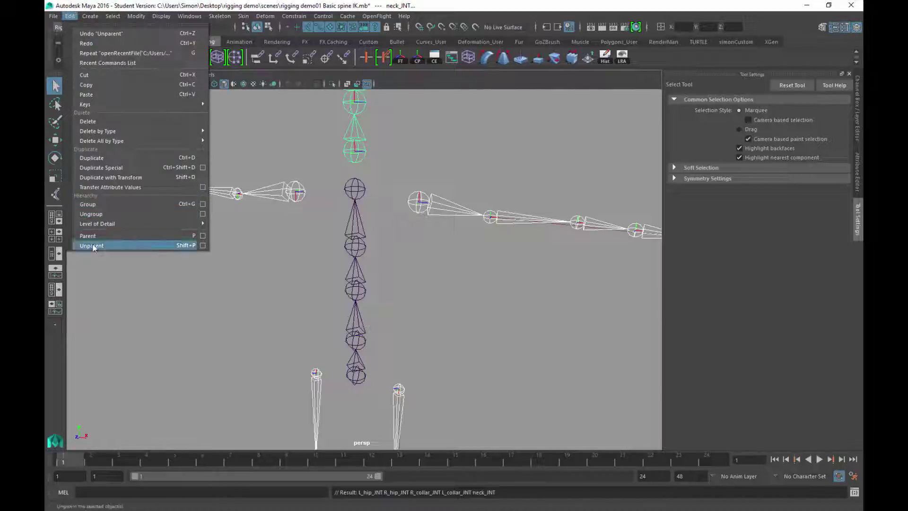
left_click(563, 88)
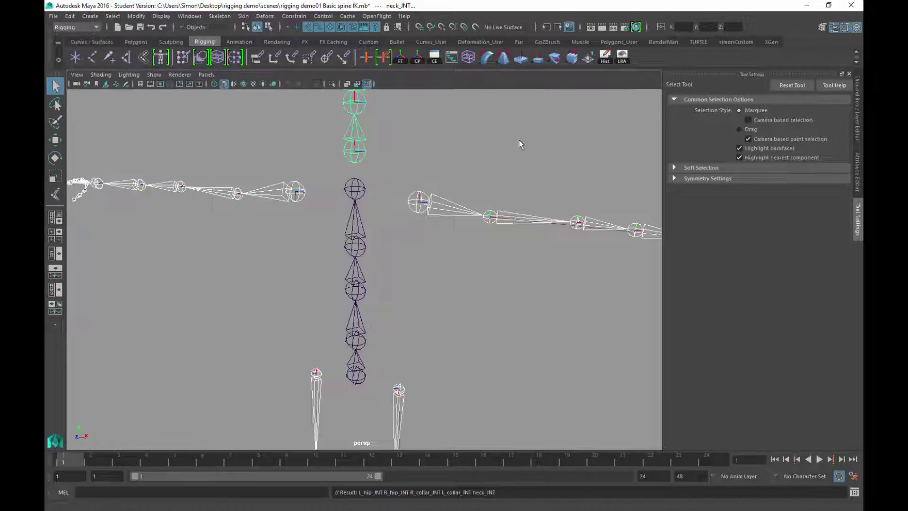
Step: Select the root joint of the separated spine chain and display its name and transform channels
left_click(554, 367)
scroll(339, 273, "down", 5)
scroll(426, 324, "up", 4)
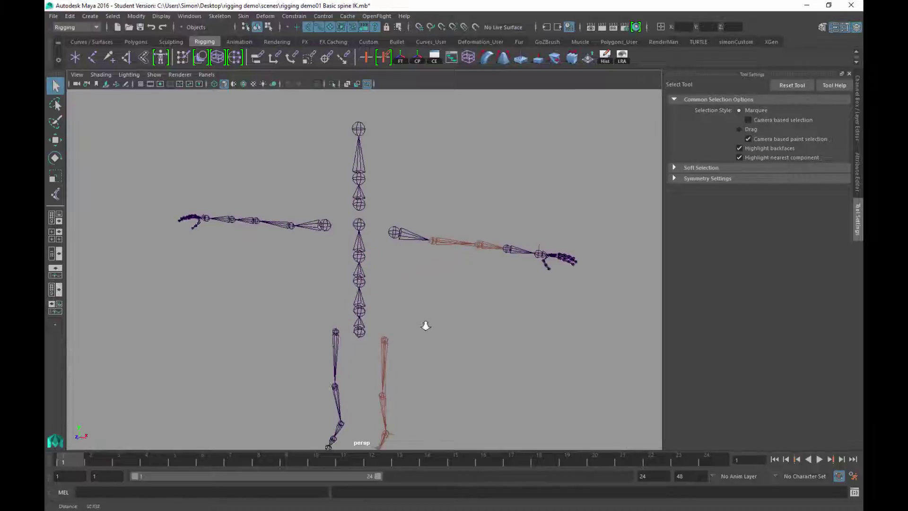
left_click(360, 337)
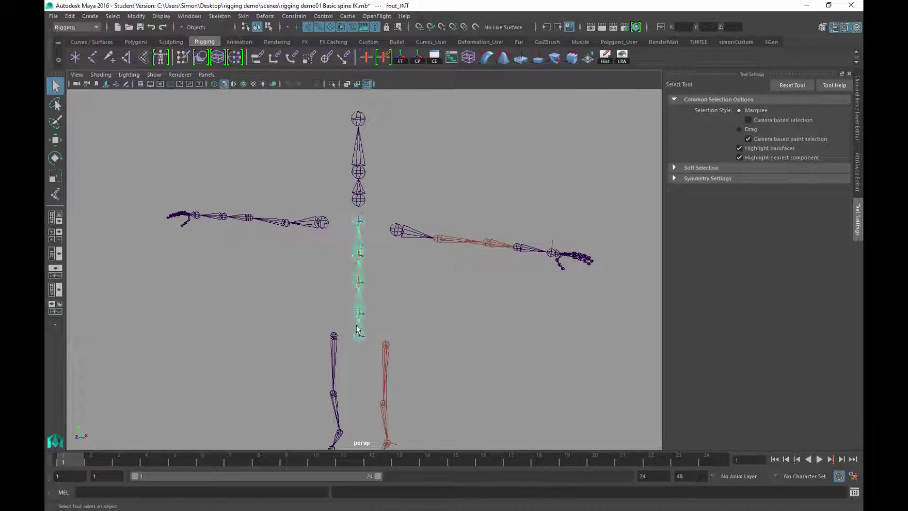
scroll(426, 296, "up", 3)
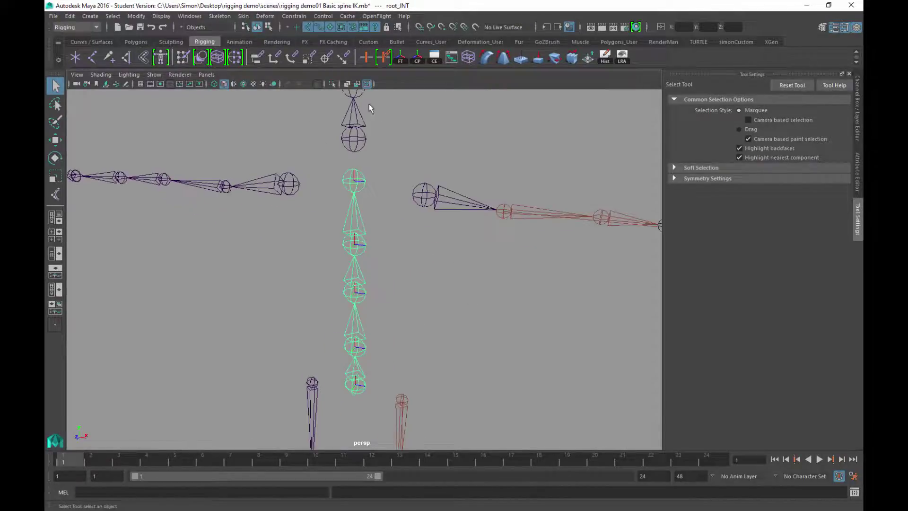
scroll(476, 284, "up", 2)
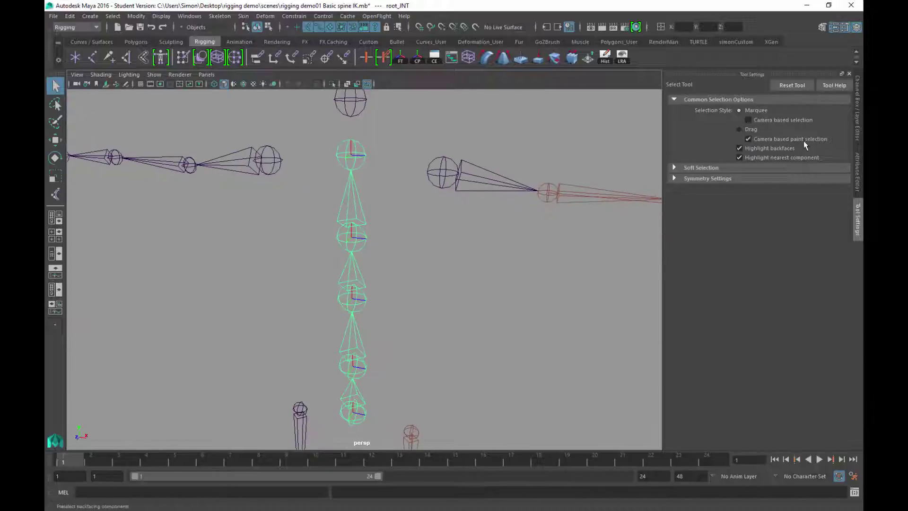
left_click(858, 97)
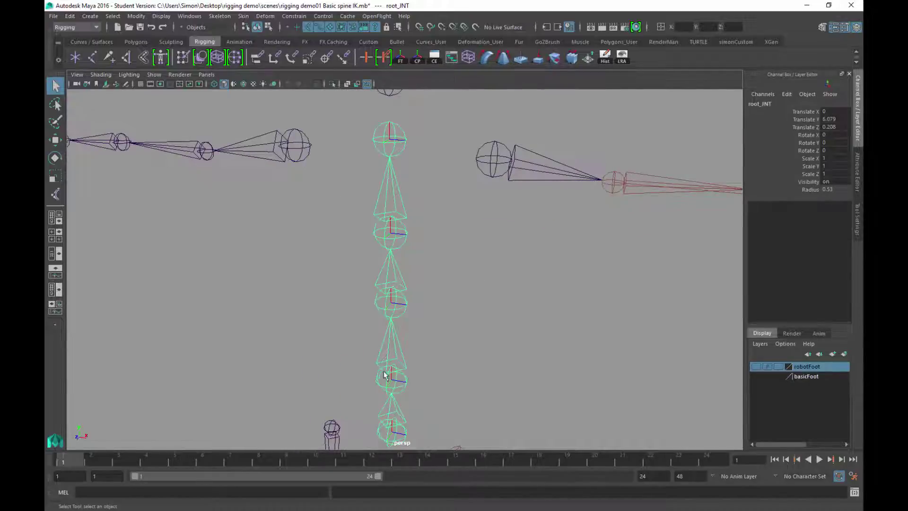
Step: Check the name of each spine joint, from the root joint up to the topmost one
scroll(432, 358, "down", 2)
left_click(395, 394)
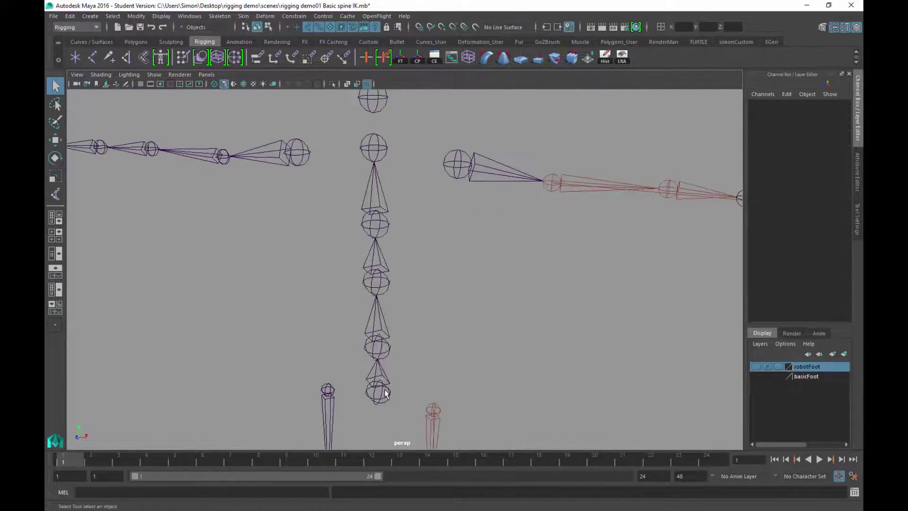
left_click(379, 379)
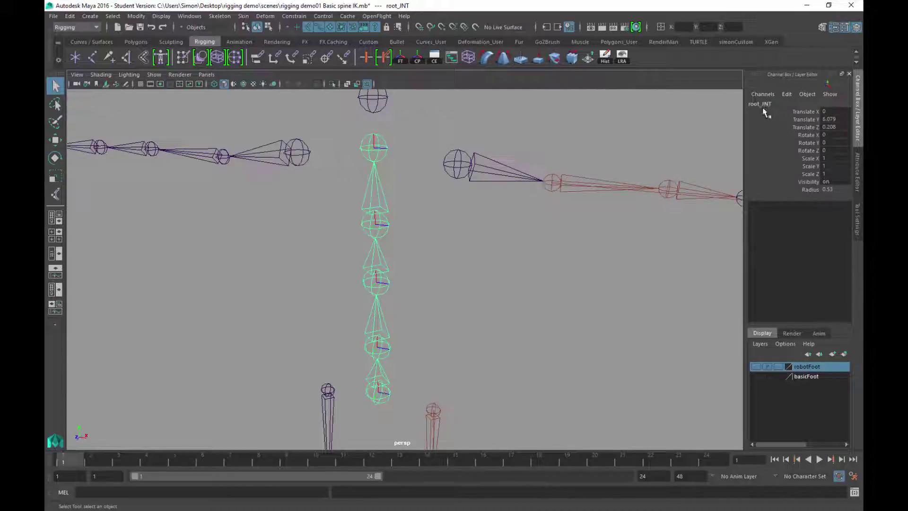
left_click(384, 341)
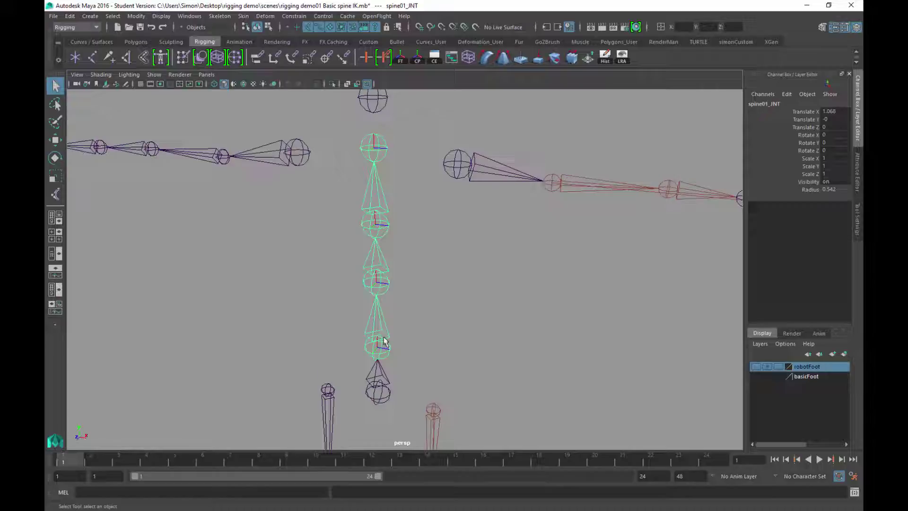
left_click(386, 277)
left_click(382, 219)
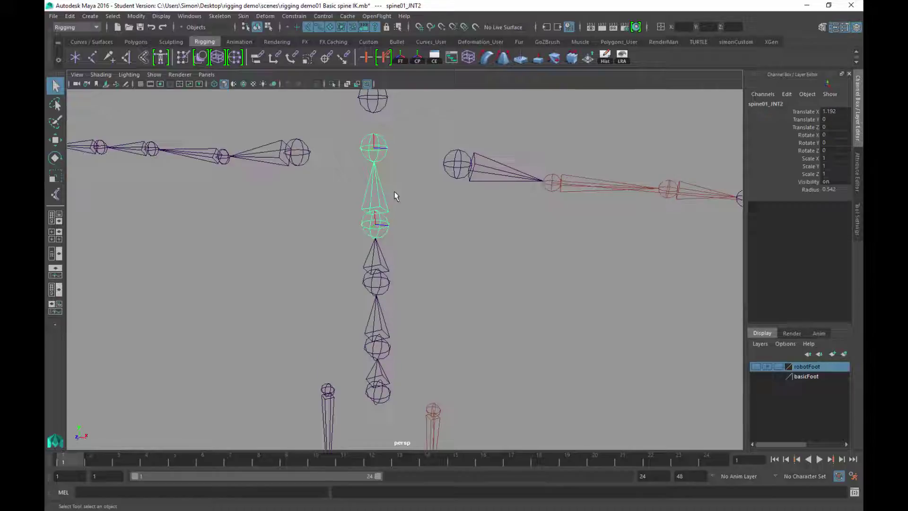
left_click(380, 156)
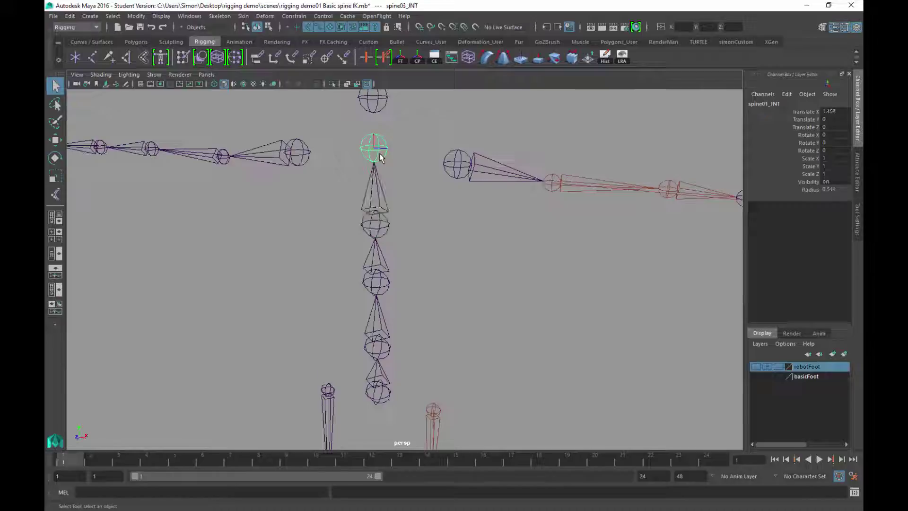
left_click(382, 226)
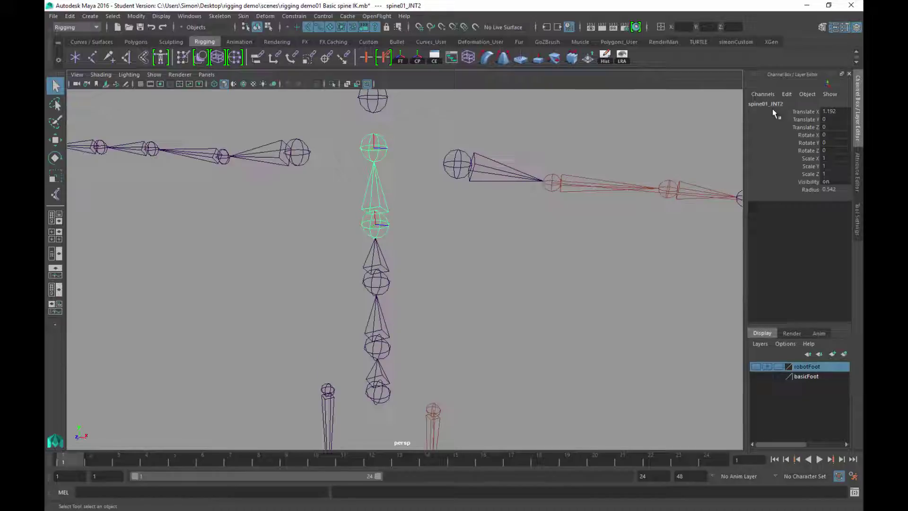
left_click(375, 281)
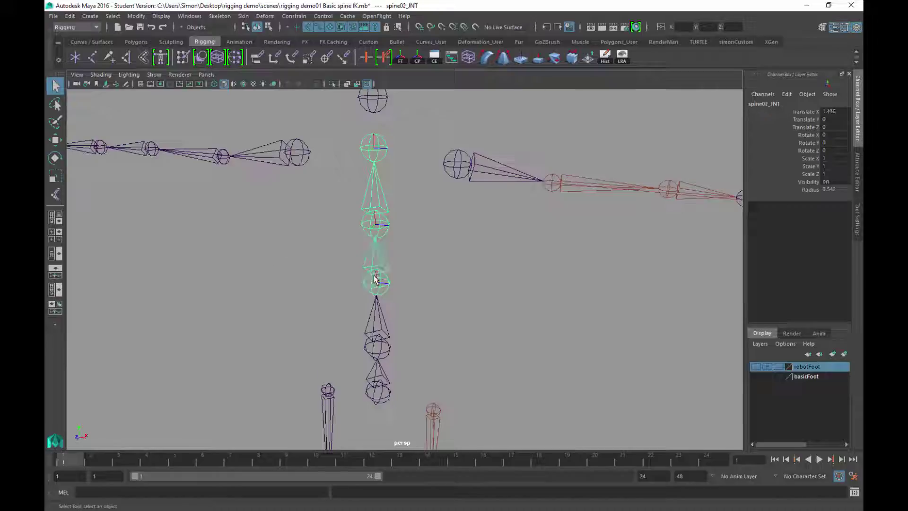
left_click(384, 348)
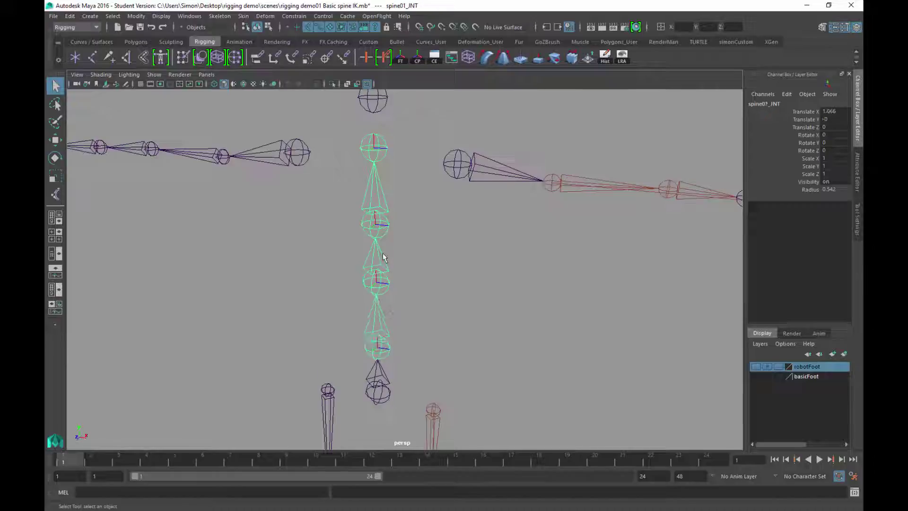
left_click(376, 227)
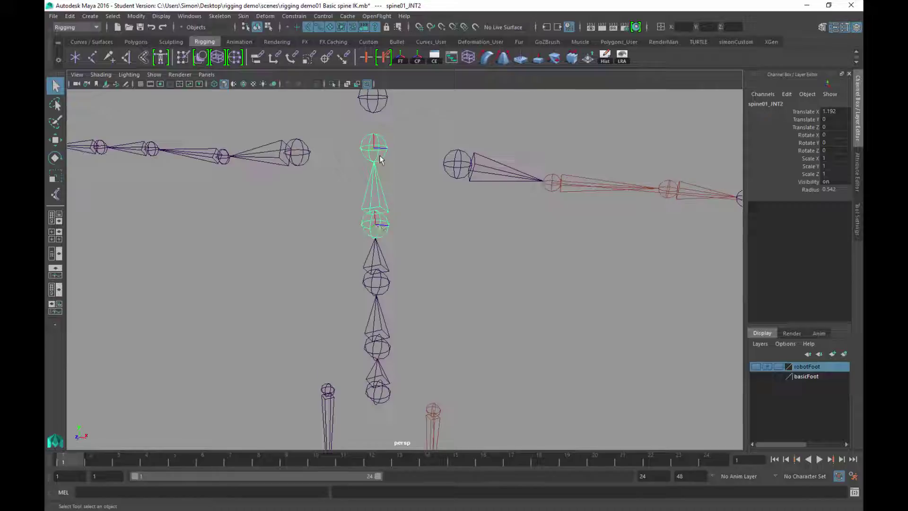
left_click(380, 159)
left_click(377, 227)
Step: Rename the topmost joint of the spine chain as spine04_JNT
left_click(376, 147)
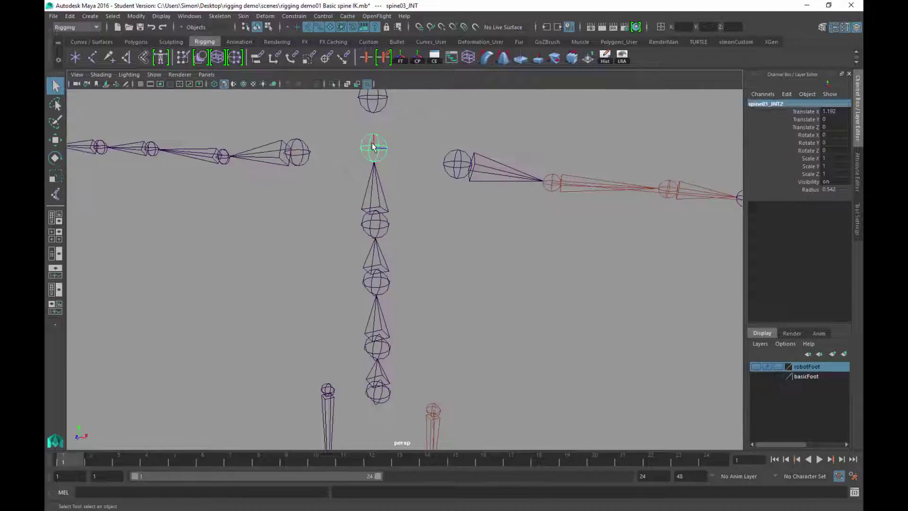
left_click(771, 103)
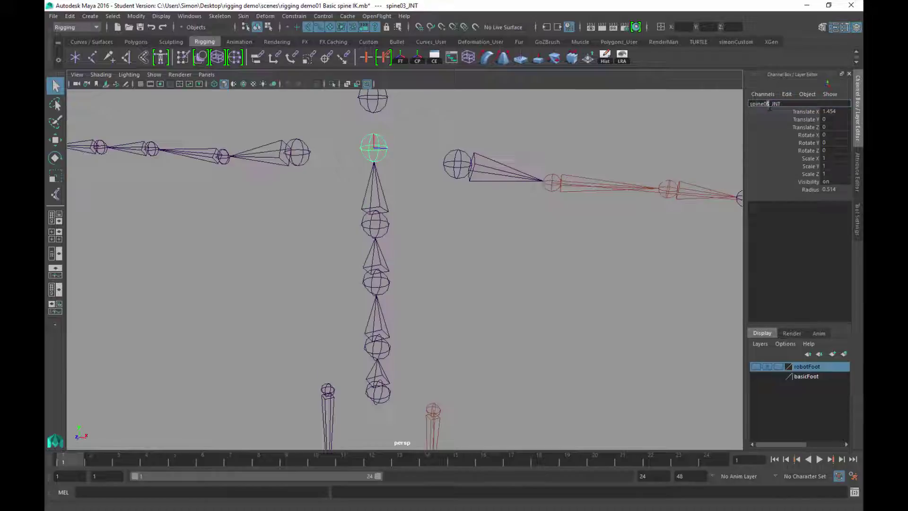
key("Return")
left_click(521, 213)
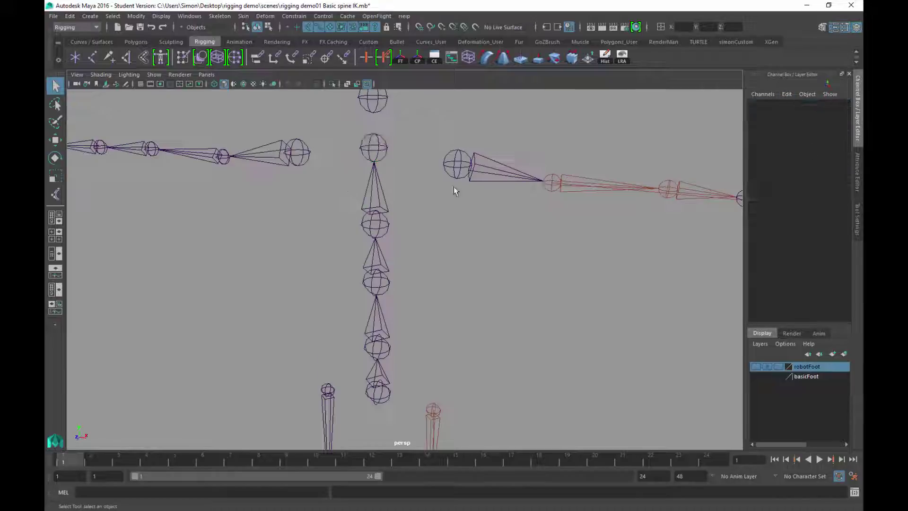
Step: Rename the spine joint directly below the topmost one as spine03_JNT
left_click(375, 187)
left_click(767, 104)
left_click(769, 106)
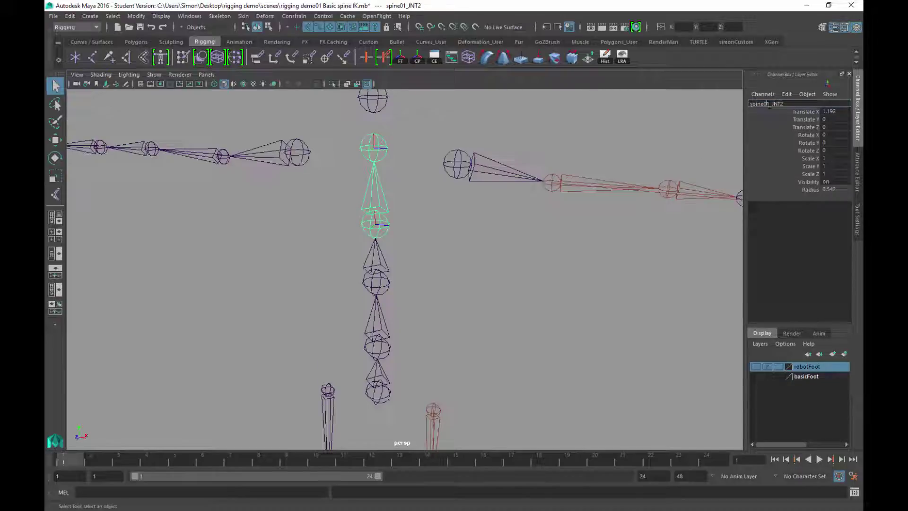
key("BackSpace")
key("Return")
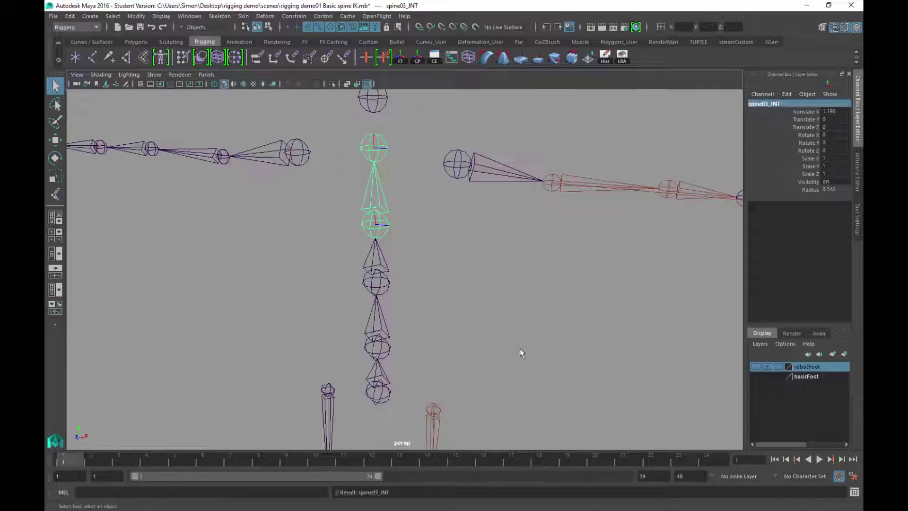
Step: Walk down the spine hierarchy from the root joint to check the joint names, and check the neck joint's name
left_click(370, 383)
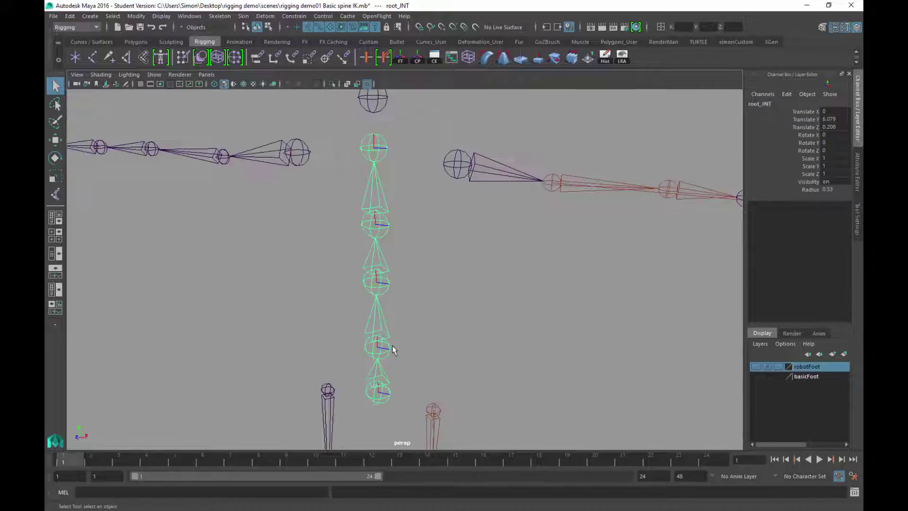
key("Down")
key("Down")
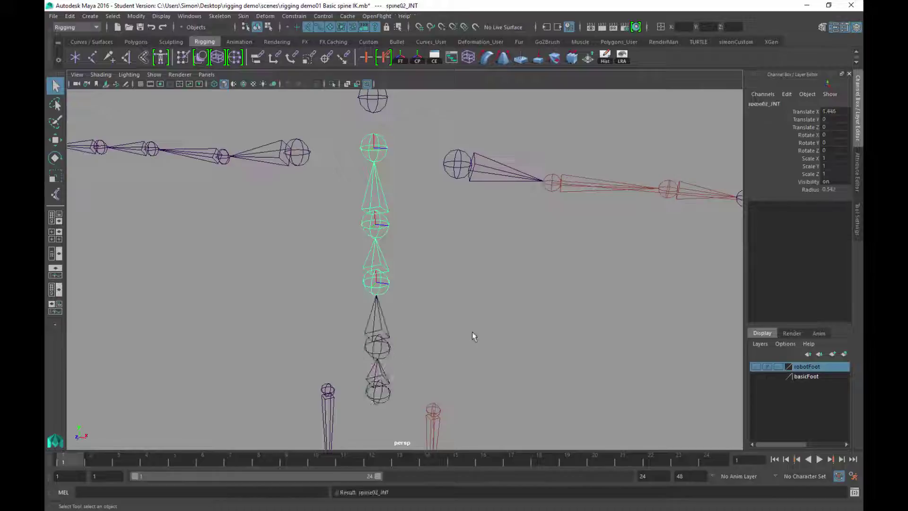
key("Down")
key("Down")
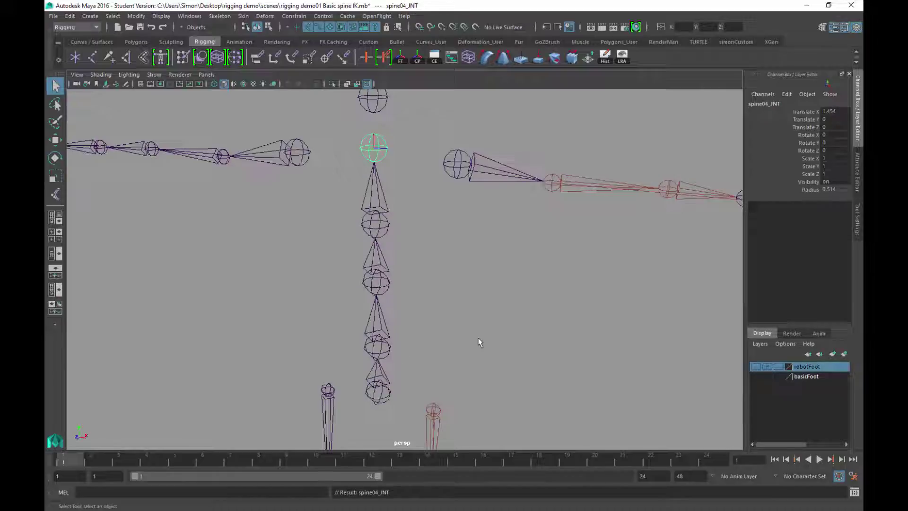
left_click(458, 333)
middle_click_drag(393, 269, 383, 361, "alt")
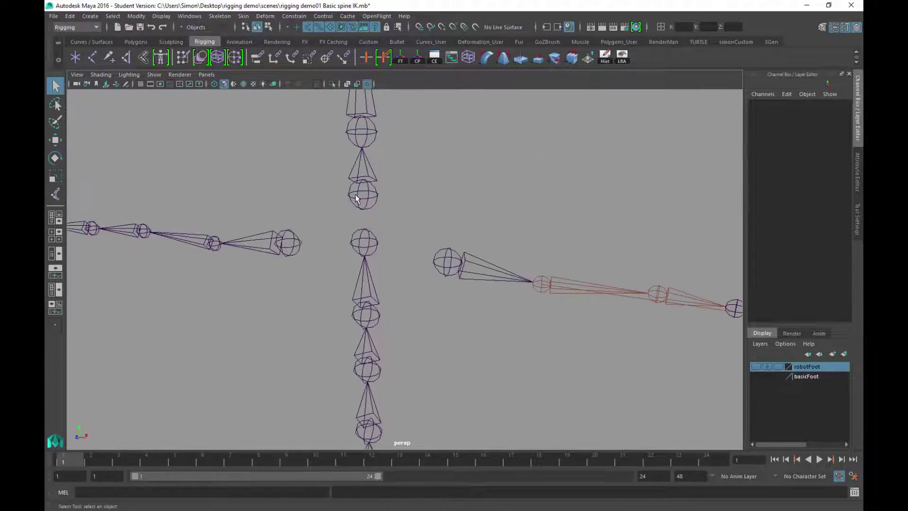
left_click(358, 200)
scroll(475, 369, "down", 3)
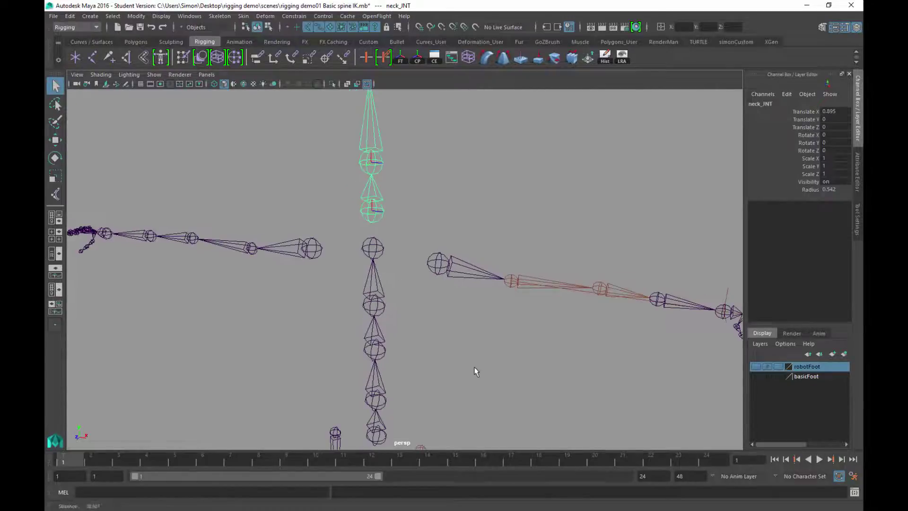
middle_click_drag(474, 369, 479, 327, "alt")
left_click(463, 256)
left_click_drag(463, 256, 483, 320, "alt")
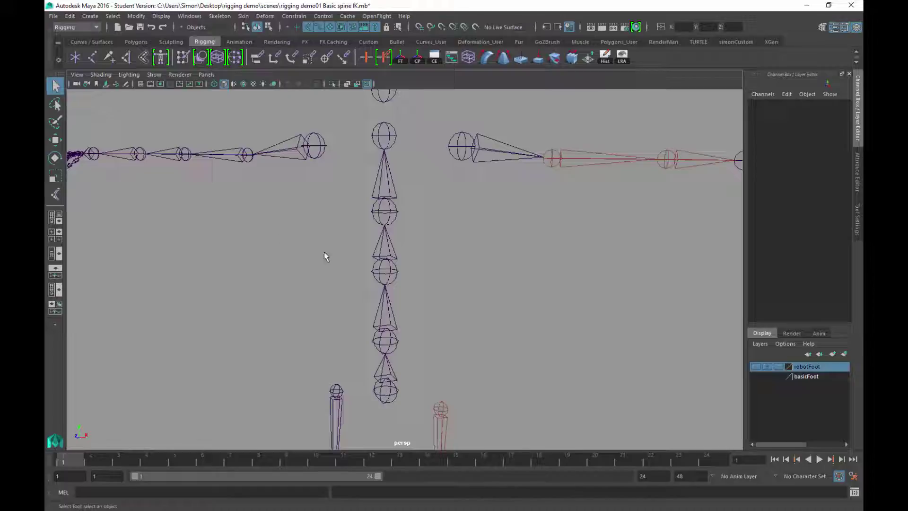
Step: Create an IK spline handle from spine01_JNT to the topmost spine joint, with Auto parent curve off and the number of spans at 1
left_click(226, 17)
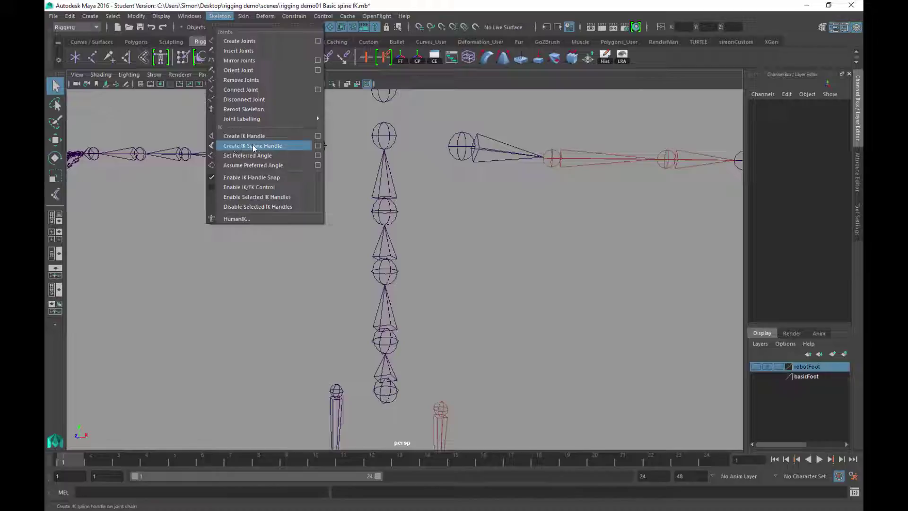
left_click(317, 148)
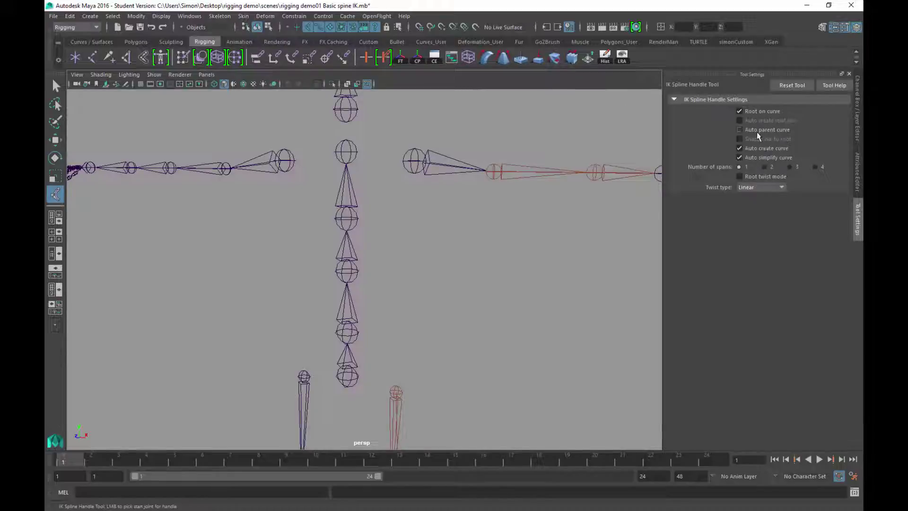
left_click(739, 130)
left_click(740, 130)
middle_click_drag(438, 292, 446, 256, "alt")
right_click_drag(446, 256, 462, 233, "alt")
middle_click_drag(462, 234, 448, 250, "alt")
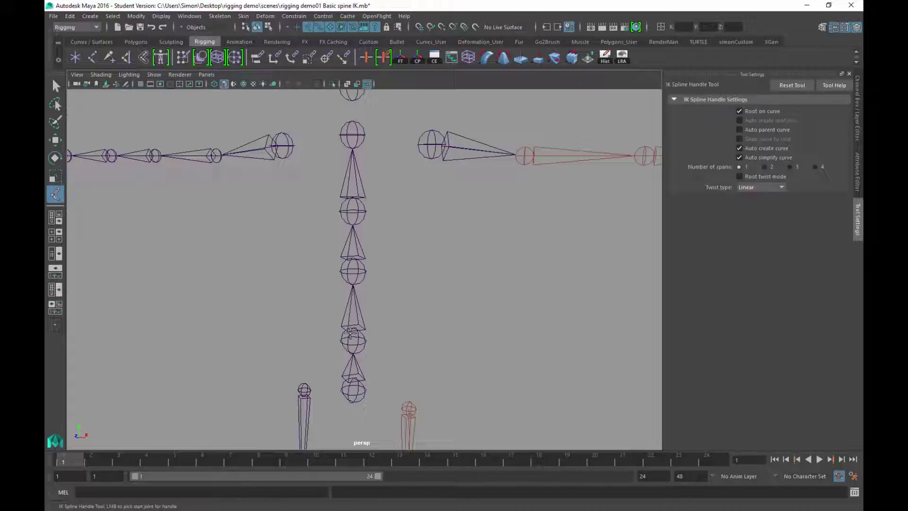
left_click(351, 334)
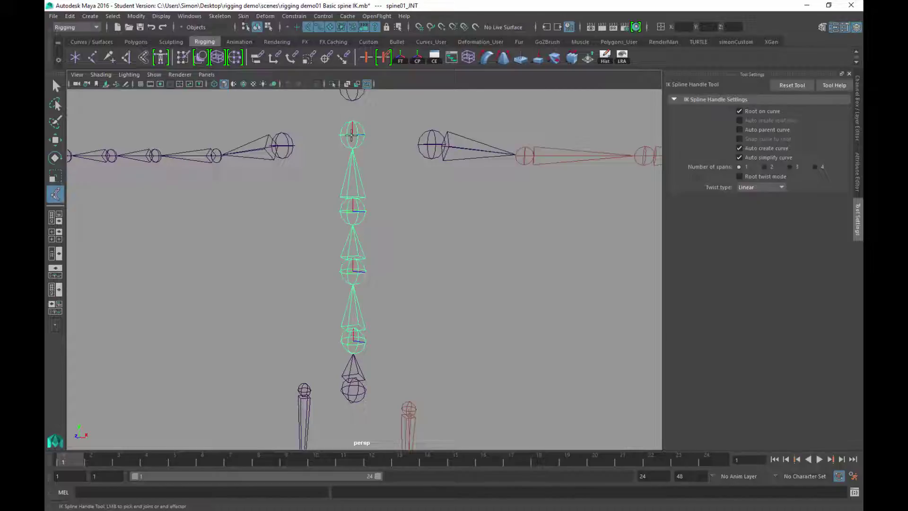
left_click(352, 135)
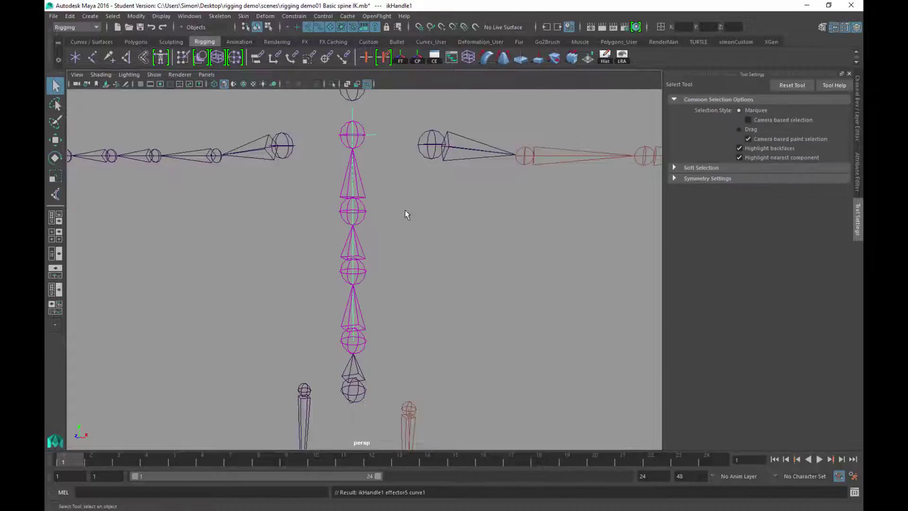
left_click_drag(410, 268, 376, 115, "alt")
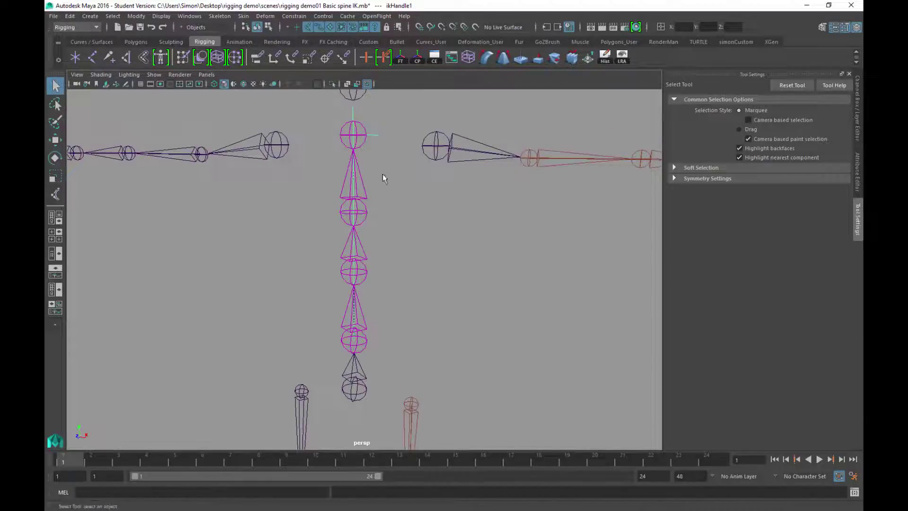
scroll(434, 210, "down", 5)
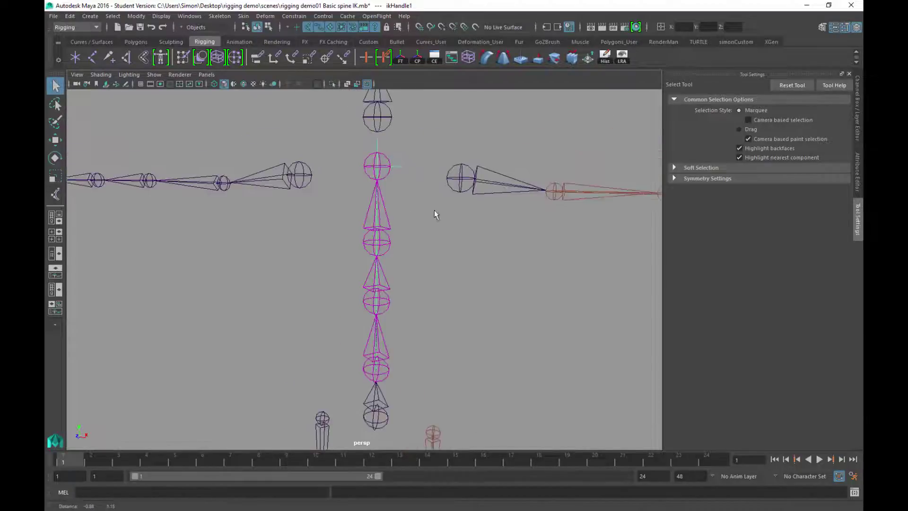
left_click(59, 141)
left_click_drag(456, 257, 414, 253, "alt")
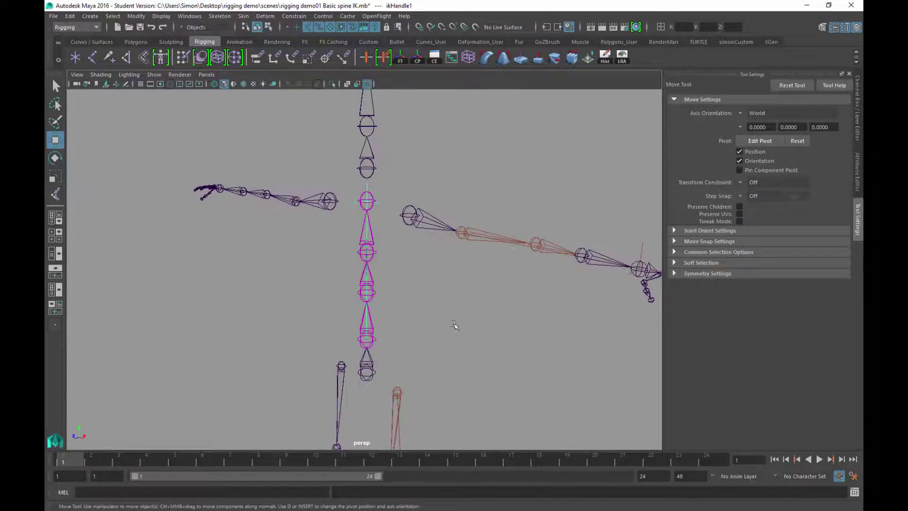
key("shift+o")
key("shift+o")
left_click_drag(373, 239, 379, 216, "alt")
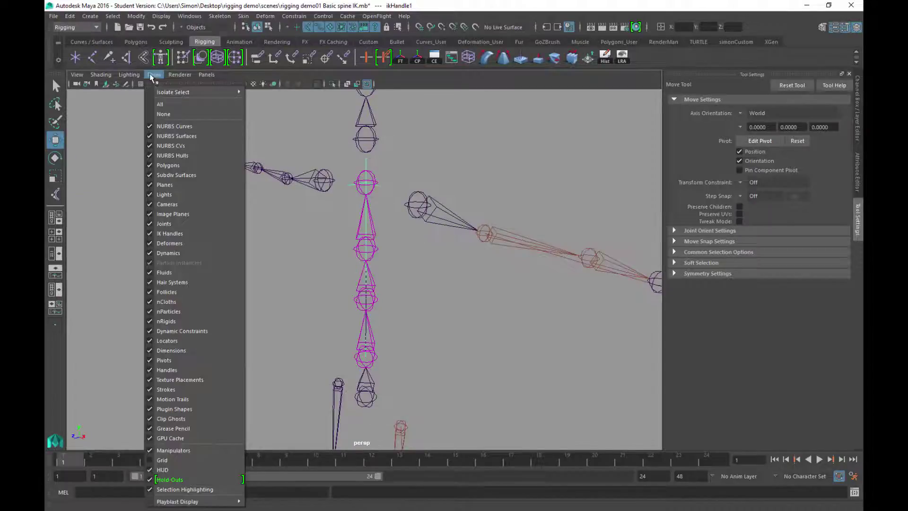
Step: Keep the viewport's display filter list floating and hide the joints and IK handles, leaving the spline curve displayed
left_click(176, 84)
left_click_drag(176, 71, 136, 31)
left_click(124, 176)
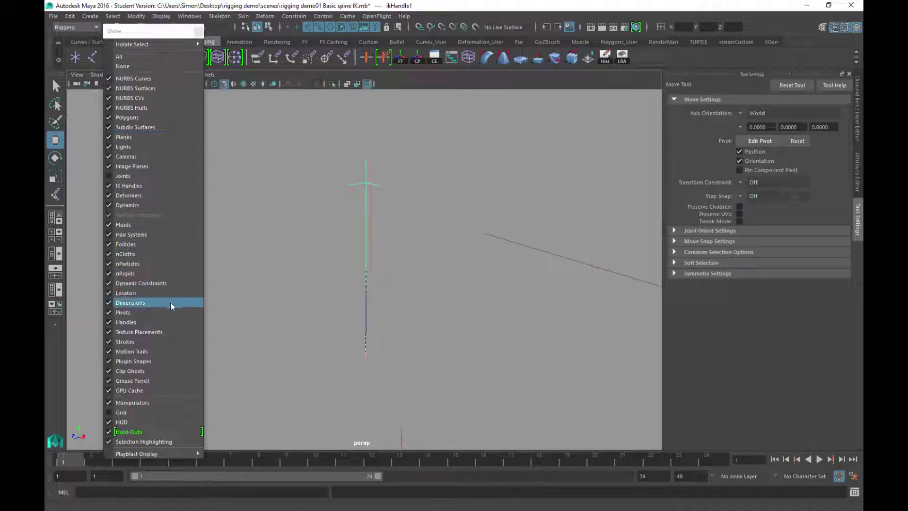
left_click(127, 185)
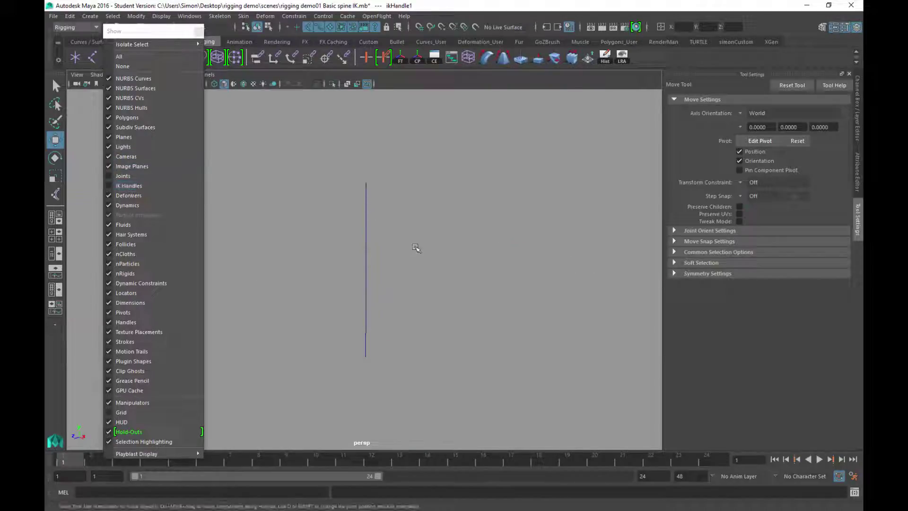
Step: Switch the spine curve to control vertex mode and select its upper two control vertices
left_click(366, 212)
right_click(367, 204)
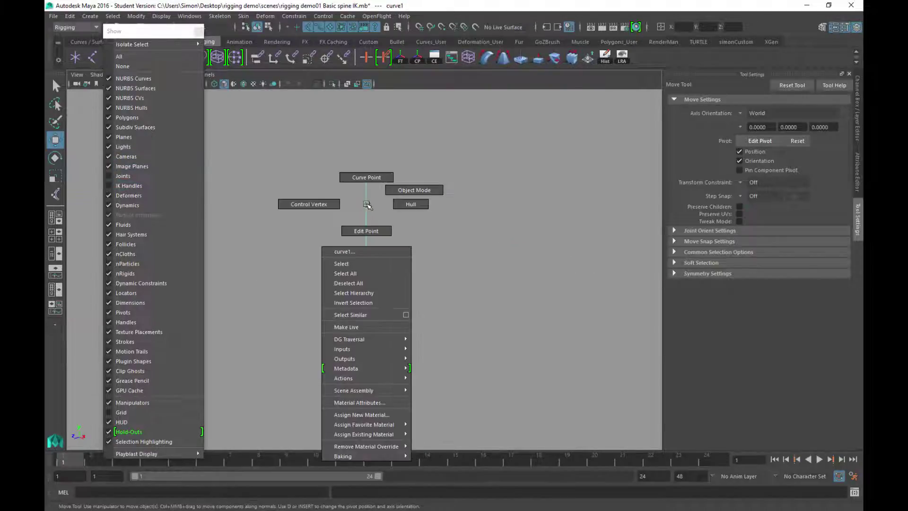
left_click(312, 204)
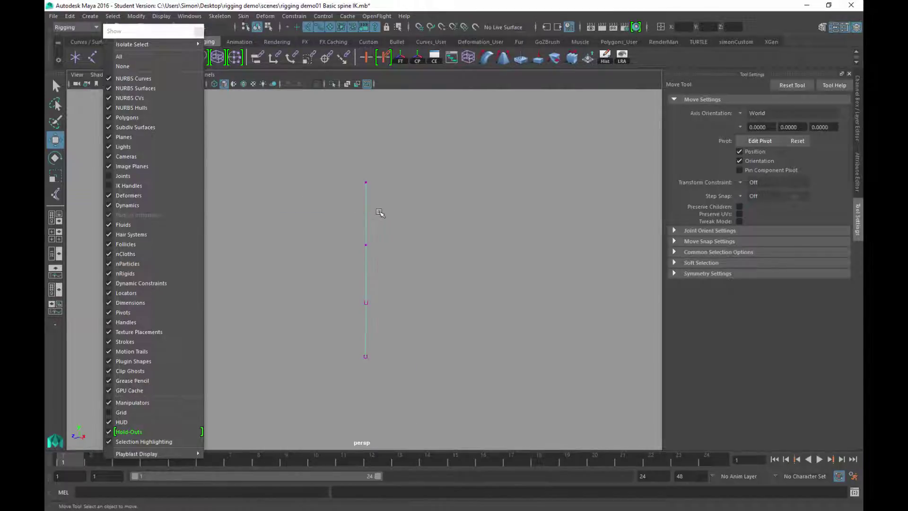
left_click_drag(386, 169, 351, 249)
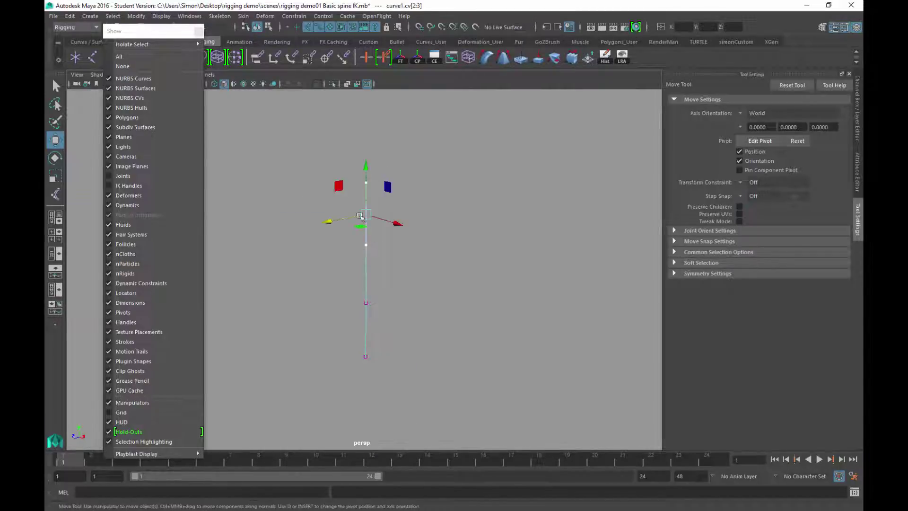
Step: Display the joints again, test moving the curve's upper two control vertices to bend the spine, and undo the move
left_click(123, 176)
middle_click_drag(340, 250, 325, 284)
key("ctrl+z")
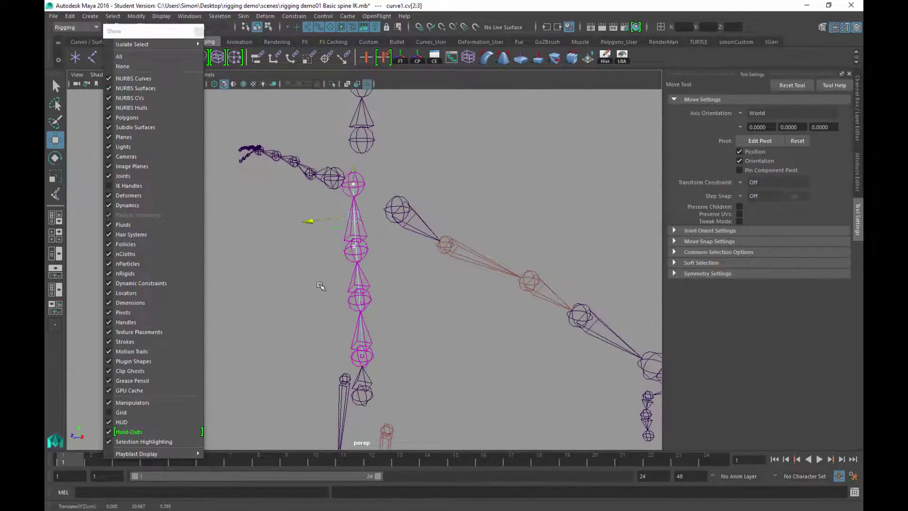
left_click_drag(380, 316, 416, 277, "alt")
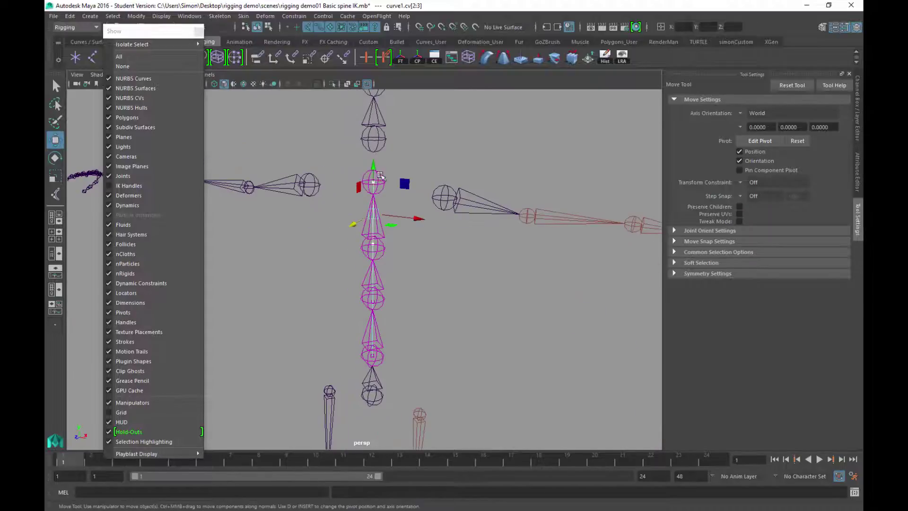
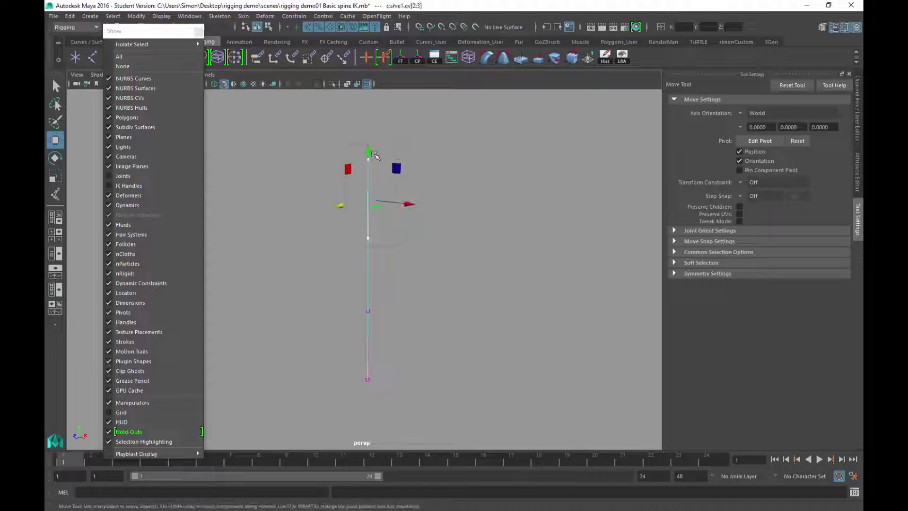
Step: Try selecting the control vertices at the lower end of the spine curve with the Select tool
key("q")
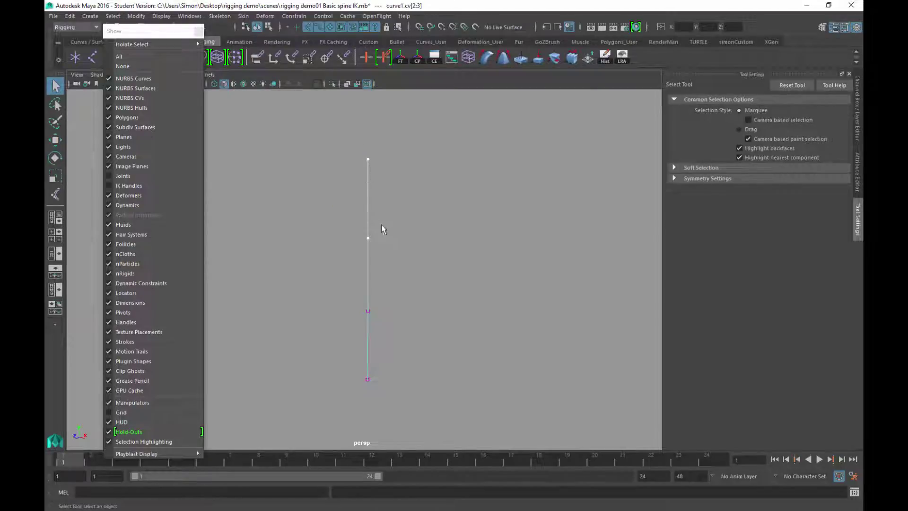
right_click_drag(371, 187, 321, 191)
left_click_drag(356, 395, 365, 352)
left_click(377, 280)
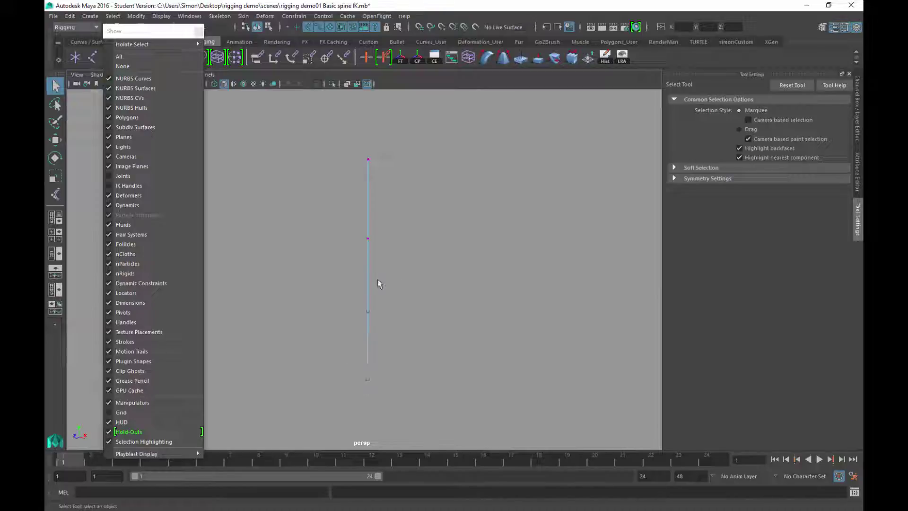
Step: Check the Select tool's soft selection settings and set its symmetry to Off
left_click(683, 168)
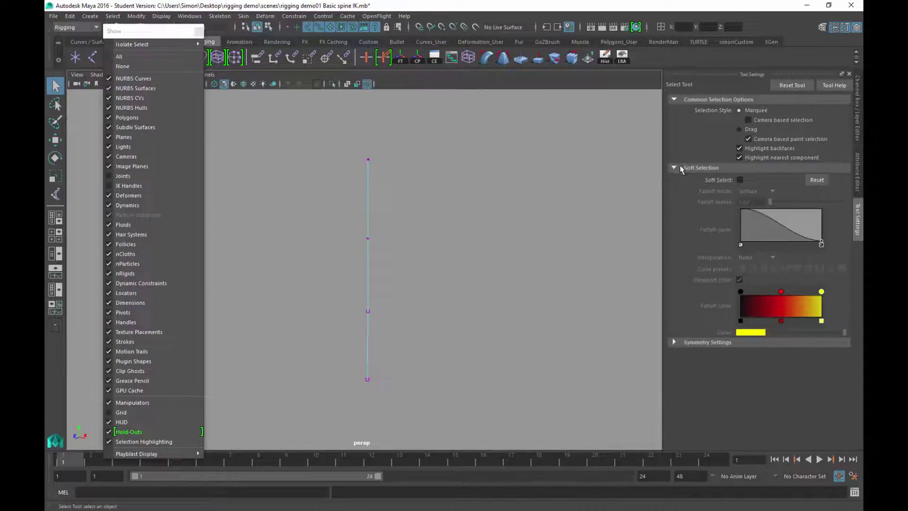
left_click(682, 168)
left_click(686, 179)
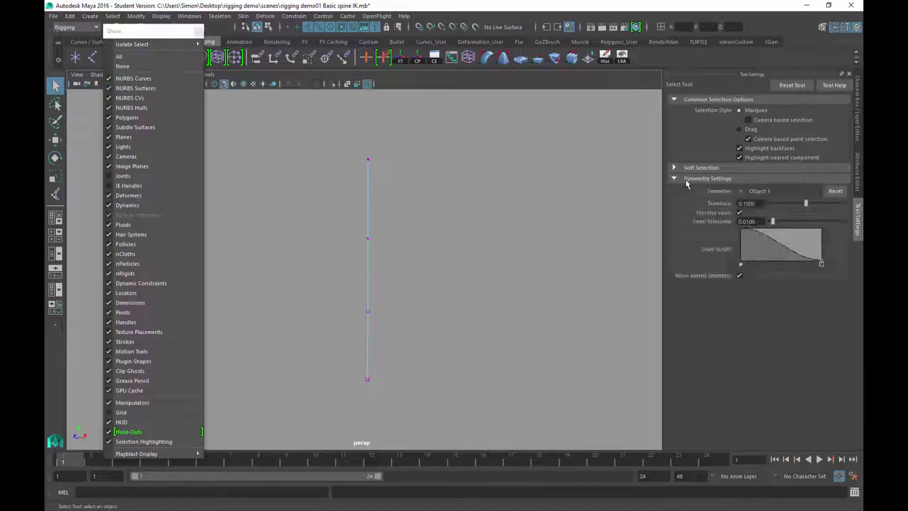
left_click(740, 191)
left_click(741, 192)
left_click(742, 192)
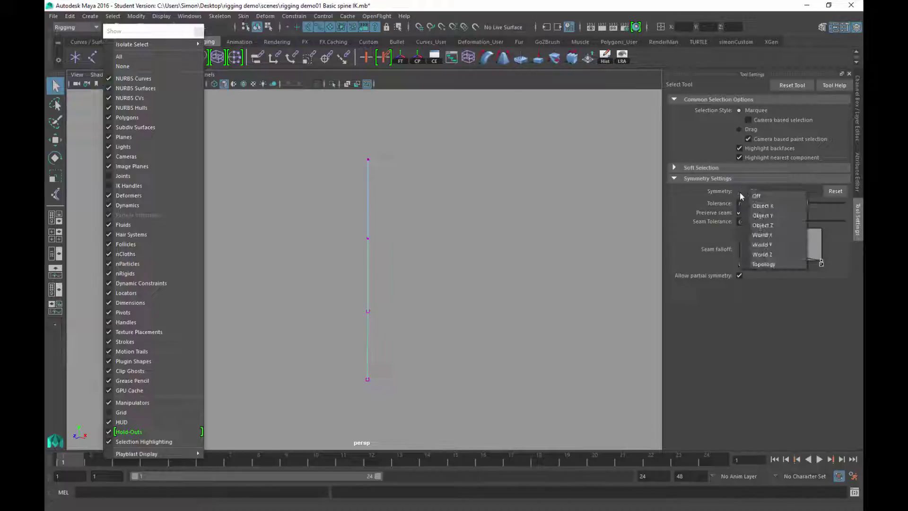
left_click(741, 195)
left_click(698, 180)
Step: Select the upper two control vertices of the spine curve, close the floating display filter list, and create a cluster deformer from them
left_click_drag(370, 146, 351, 246)
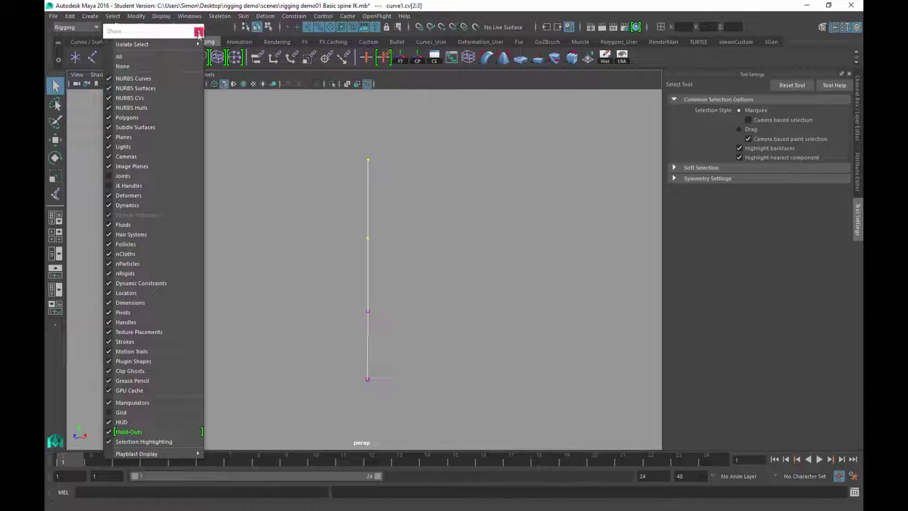
left_click(199, 32)
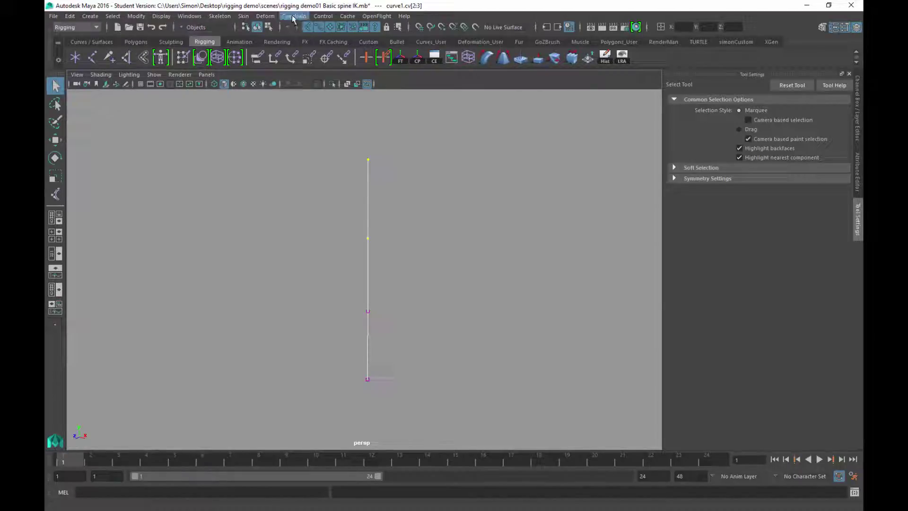
left_click(263, 19)
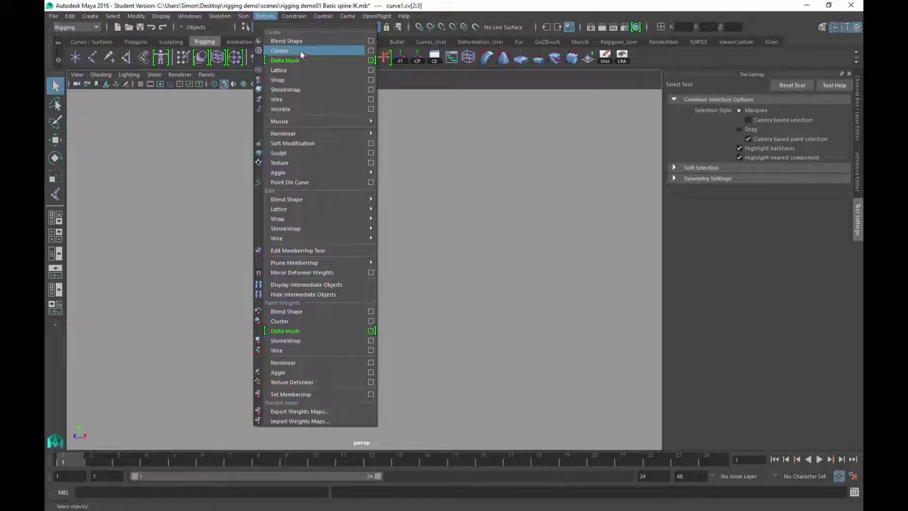
left_click(279, 51)
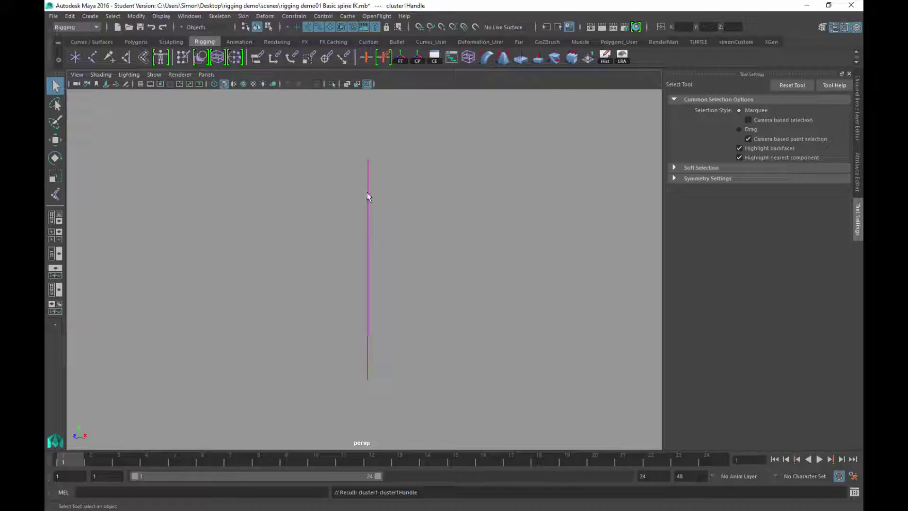
Step: Rename the upper cluster handle as torso_CLS
left_click(859, 115)
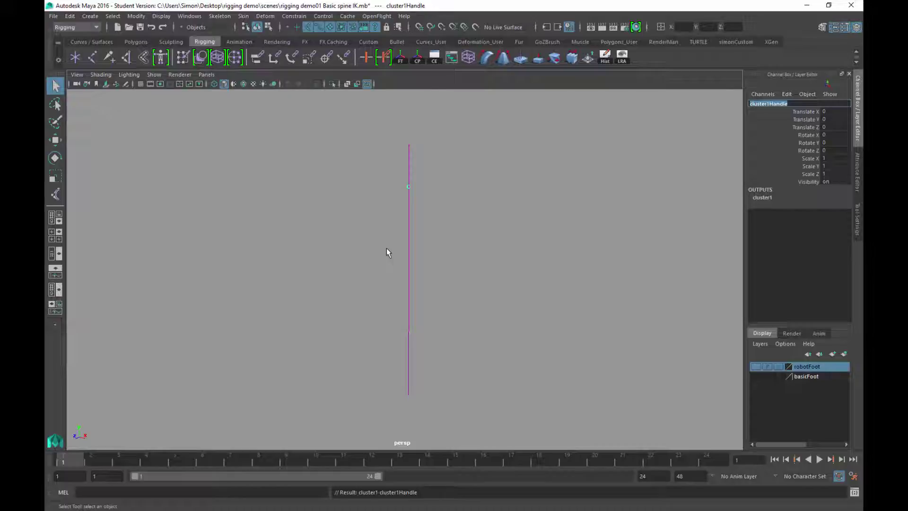
key("BackSpace")
key("Return")
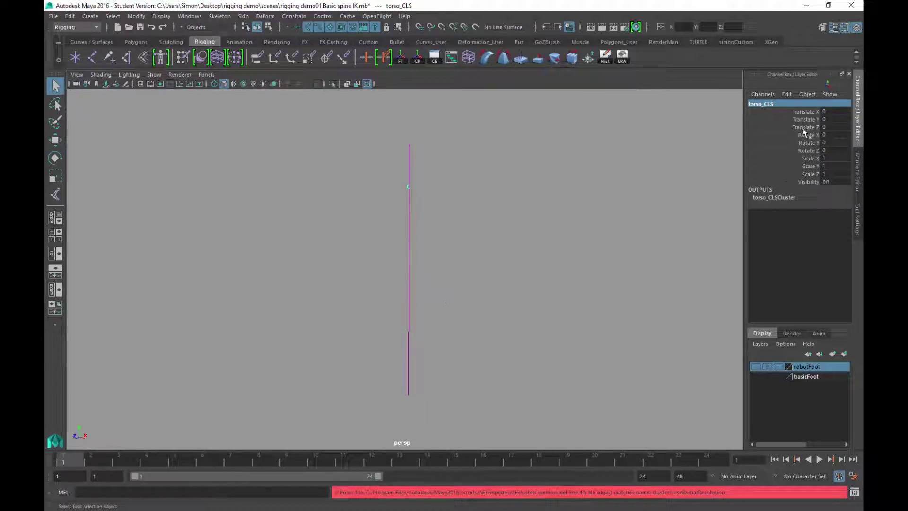
Step: Select the lower two control vertices of the spine curve and create a cluster deformer from them
left_click(409, 283)
right_click_drag(408, 280, 355, 247)
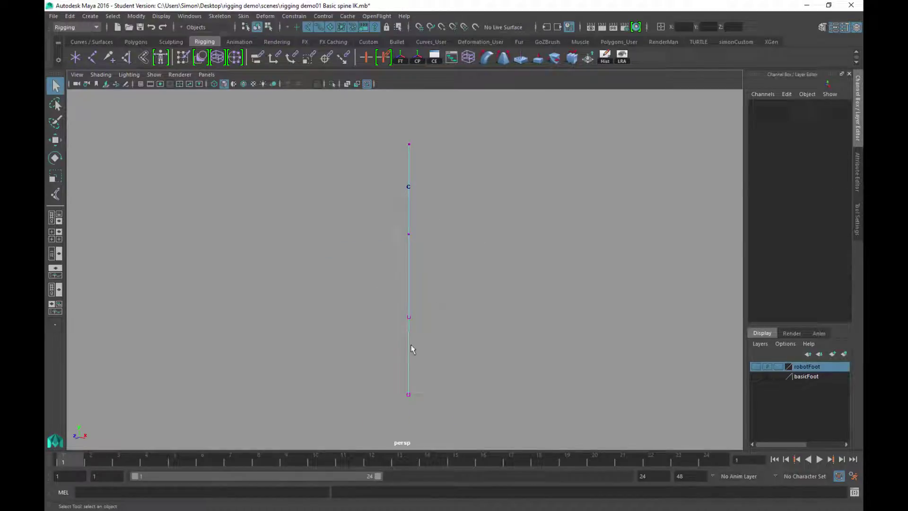
left_click_drag(379, 398, 427, 312)
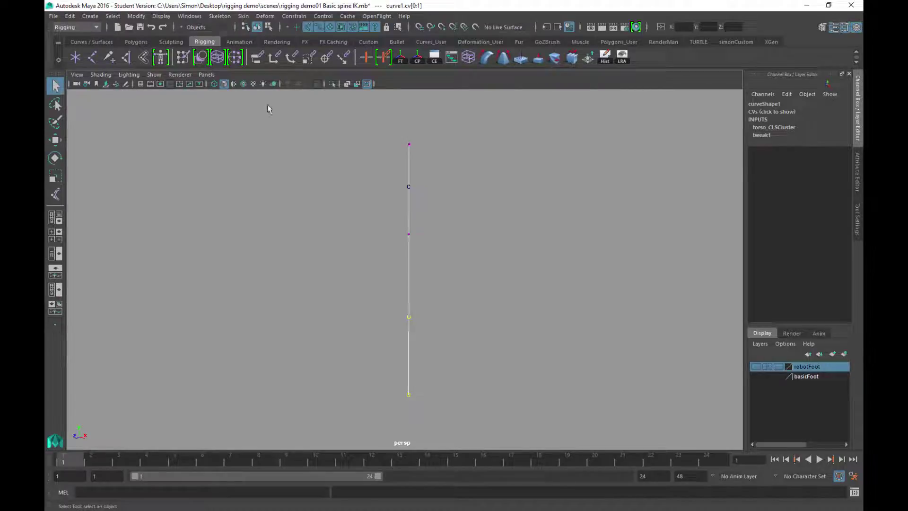
left_click(265, 17)
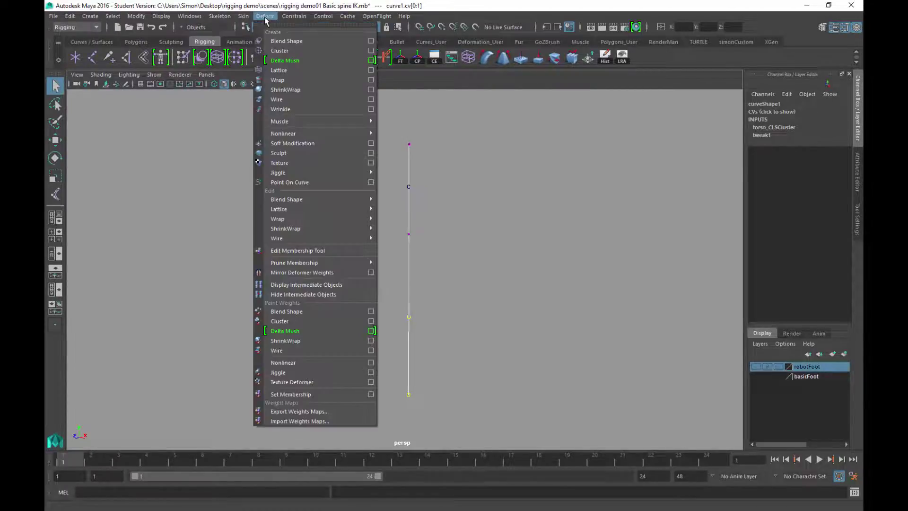
left_click(284, 51)
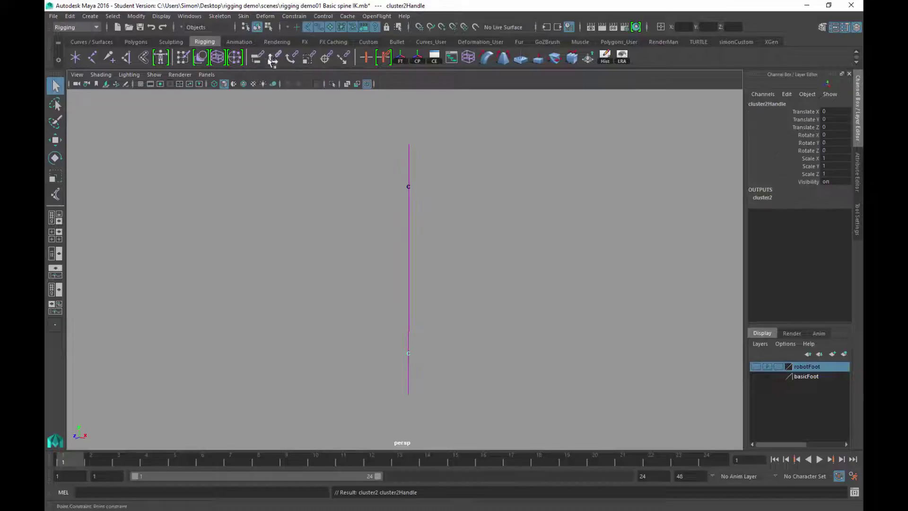
Step: Rename the lower cluster handle as pelvis_CLS
left_click(762, 104)
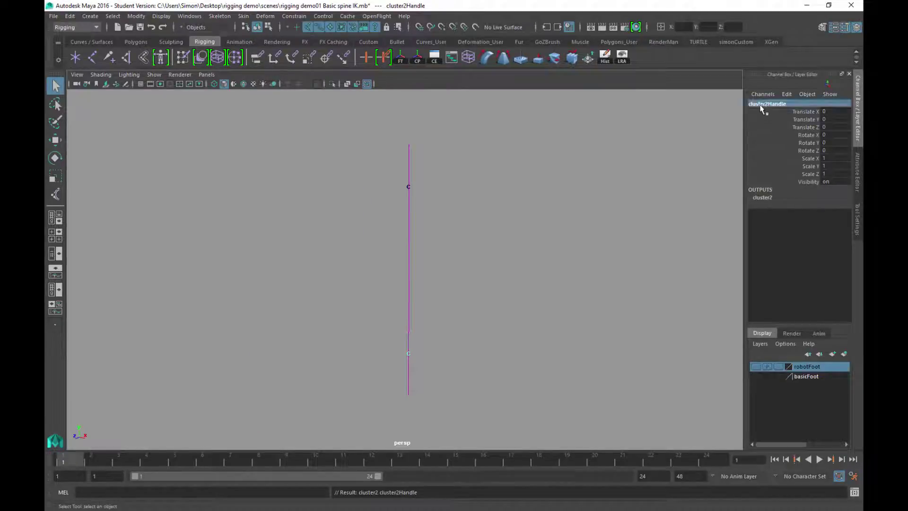
type("c")
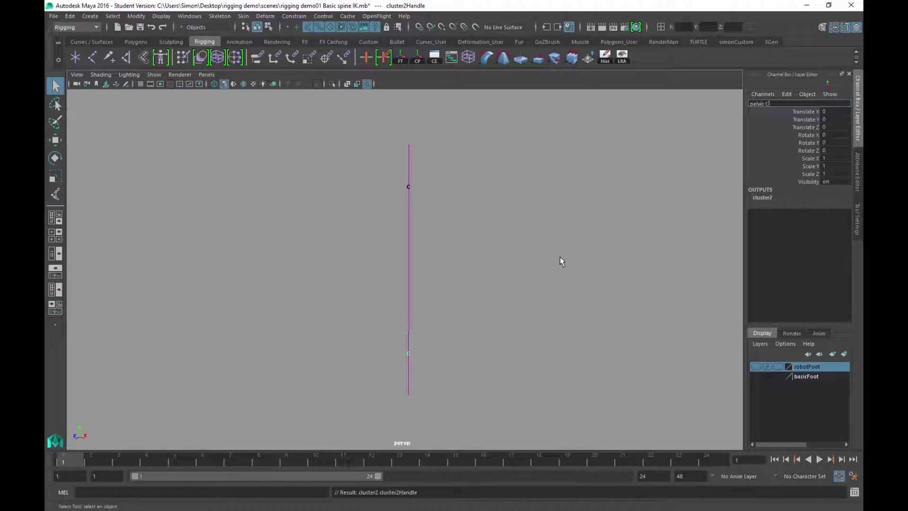
key("Return")
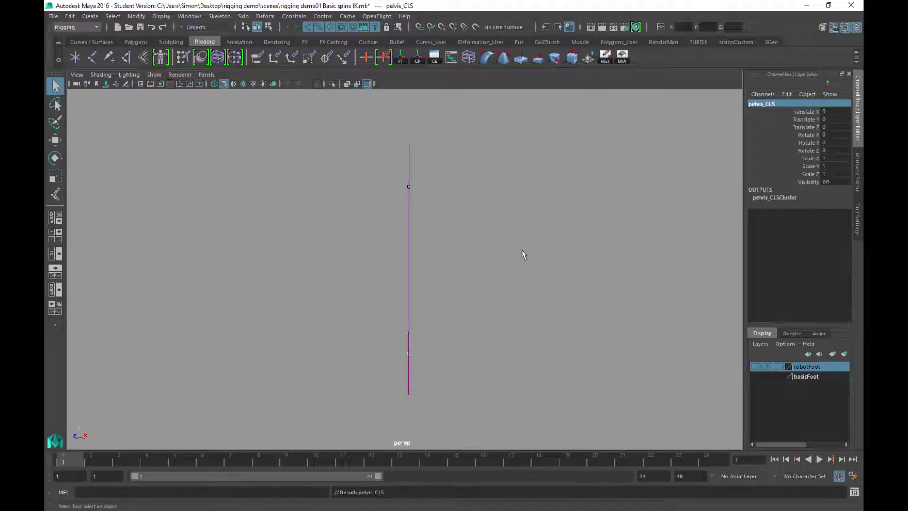
Step: Test the torso_CLS cluster by moving its handle to bend the top of the spine curve, and undo the move
left_click(530, 262)
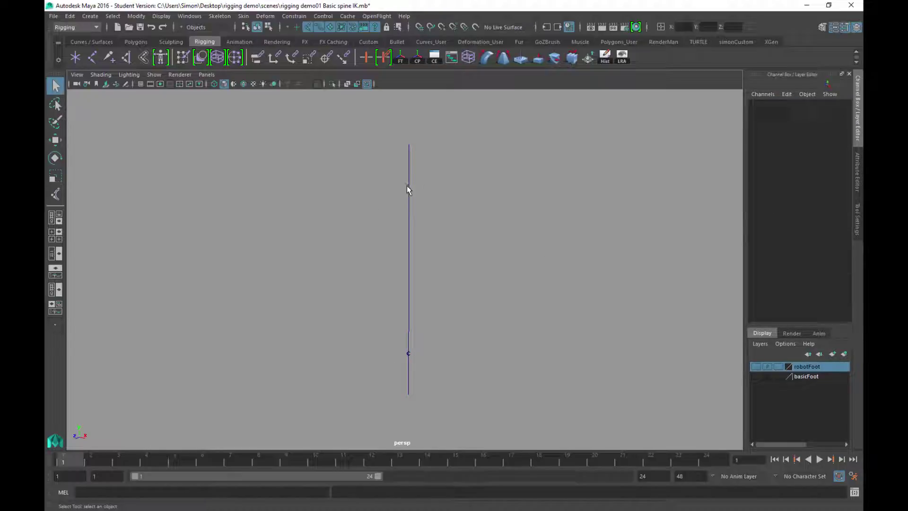
left_click(405, 199)
left_click(407, 187)
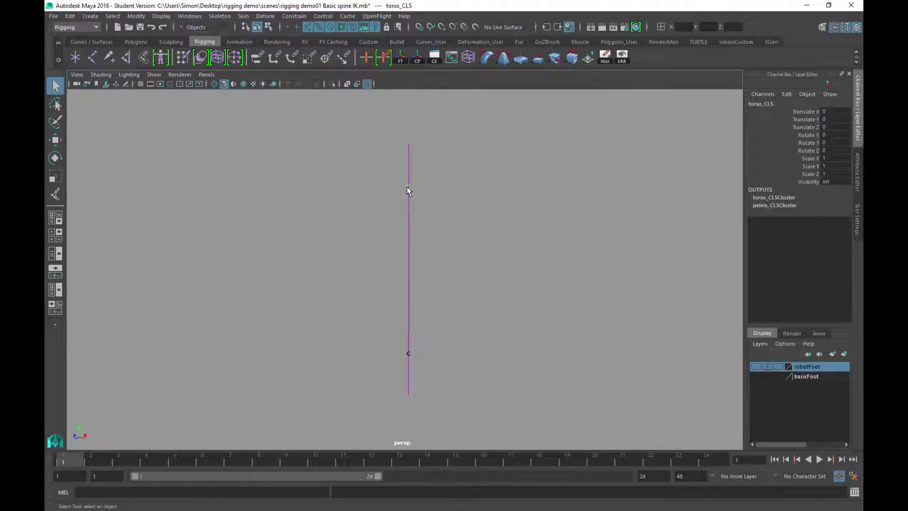
key("w")
left_click_drag(452, 197, 375, 219)
key("ctrl+z")
Step: Test the torso_CLS cluster by rotating its handle, and undo the rotation
left_click_drag(497, 270, 454, 238, "alt")
key("e")
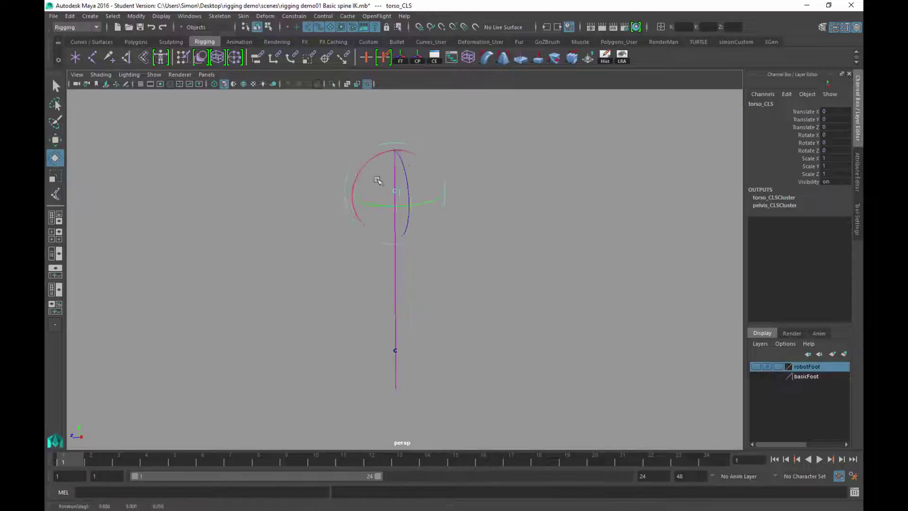
mouse_move(377, 180)
left_mouse_down()
mouse_move(401, 189)
mouse_move(379, 189)
left_mouse_up()
key("ctrl+z")
Step: Test the pelvis_CLS cluster by rotating its handle at the bottom of the spine curve, and undo the rotation
left_click_drag(302, 296, 395, 341, "alt")
left_click(402, 381)
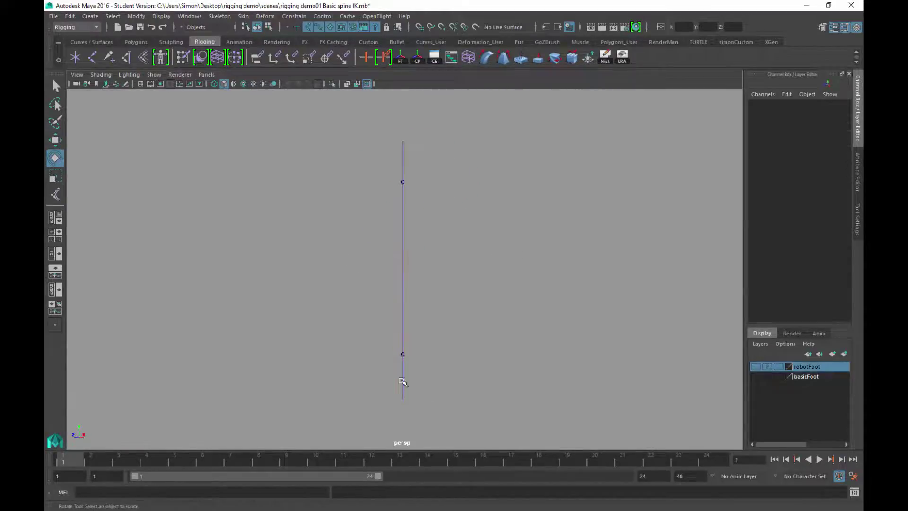
left_click(403, 355)
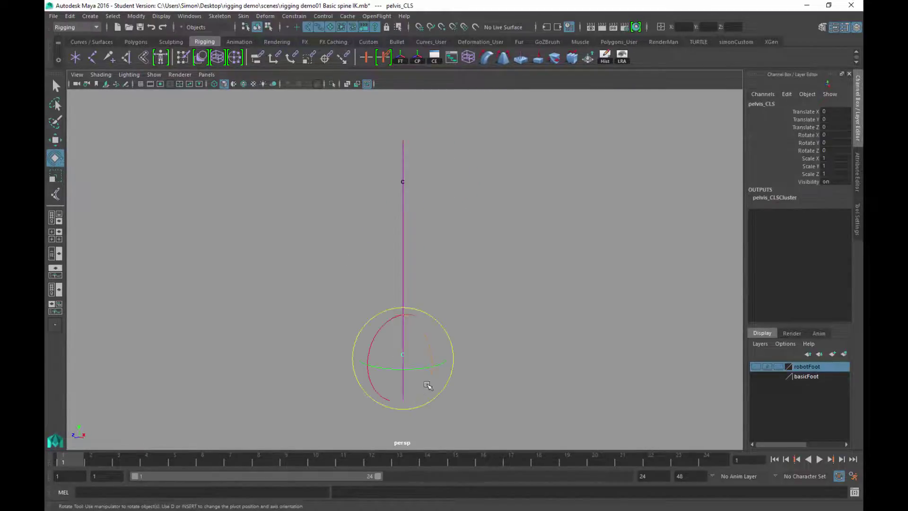
mouse_move(397, 345)
left_mouse_down()
mouse_move(408, 332)
mouse_move(388, 358)
left_mouse_up()
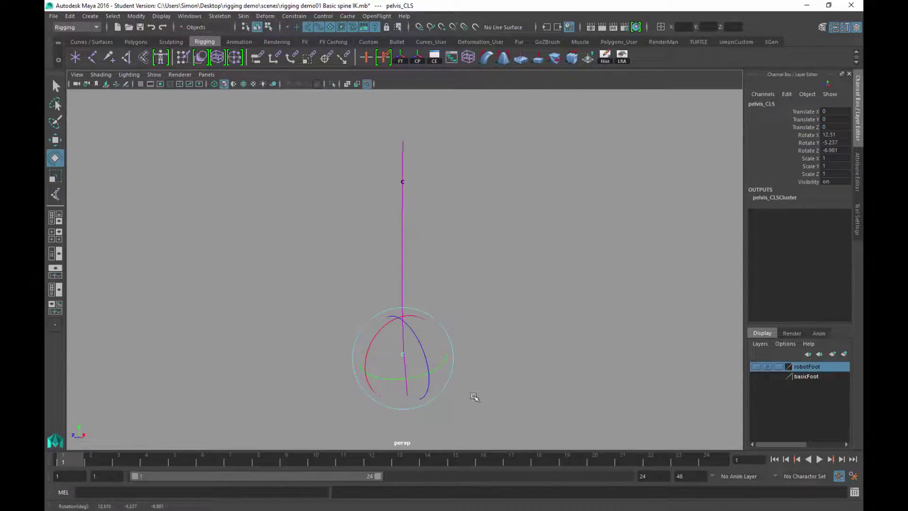
key("ctrl+z")
key("ctrl+z")
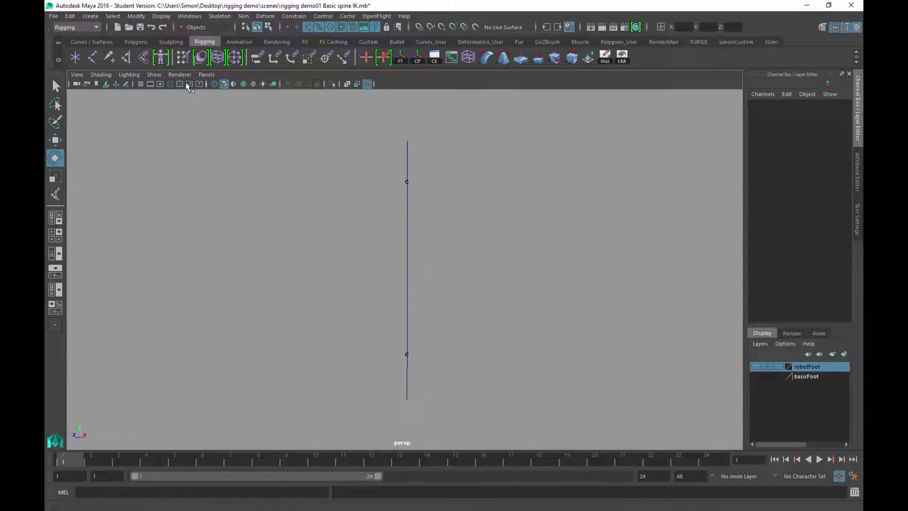
Step: Turn the display of joints and IK handles back on in the perspective view
left_click(154, 74)
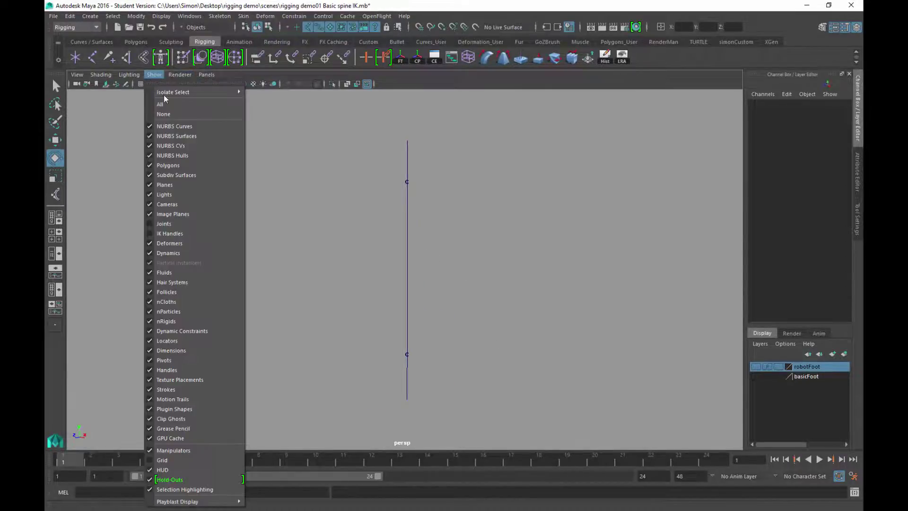
left_click(162, 225)
left_click(154, 74)
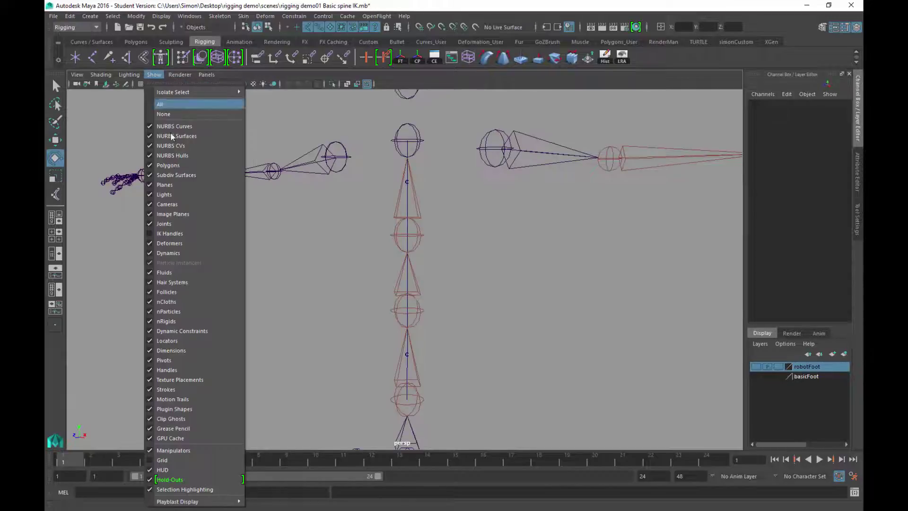
left_click(163, 234)
Step: Make handles selectable and rename the spine's IK spline handle as spine_IK
left_click_drag(499, 278, 511, 294, "alt")
key("q")
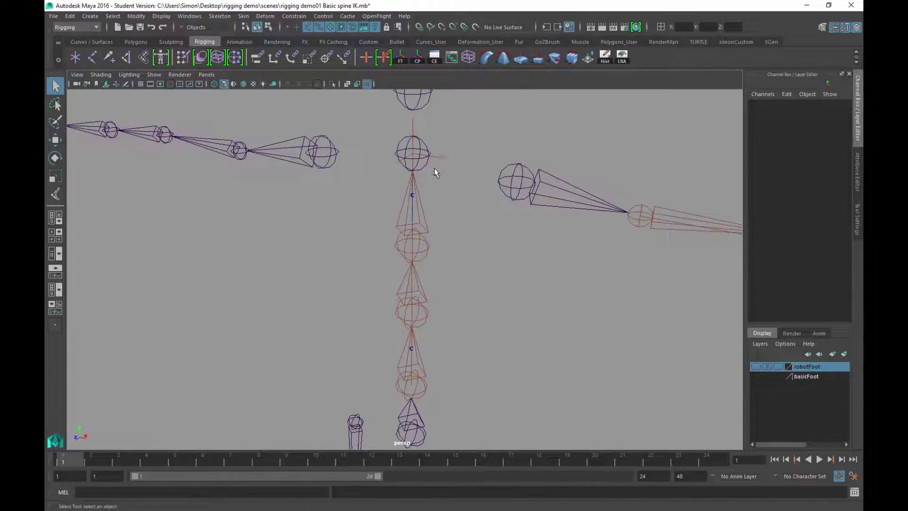
left_click(296, 27)
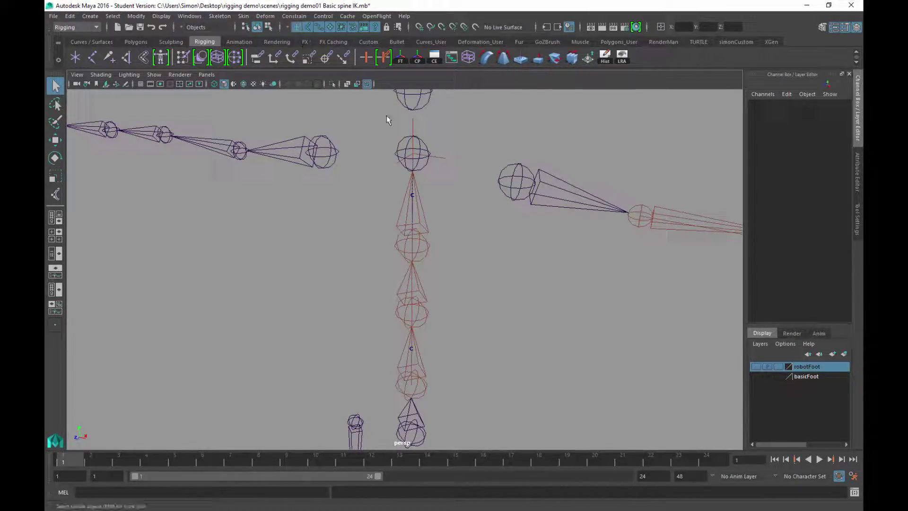
left_click(445, 159)
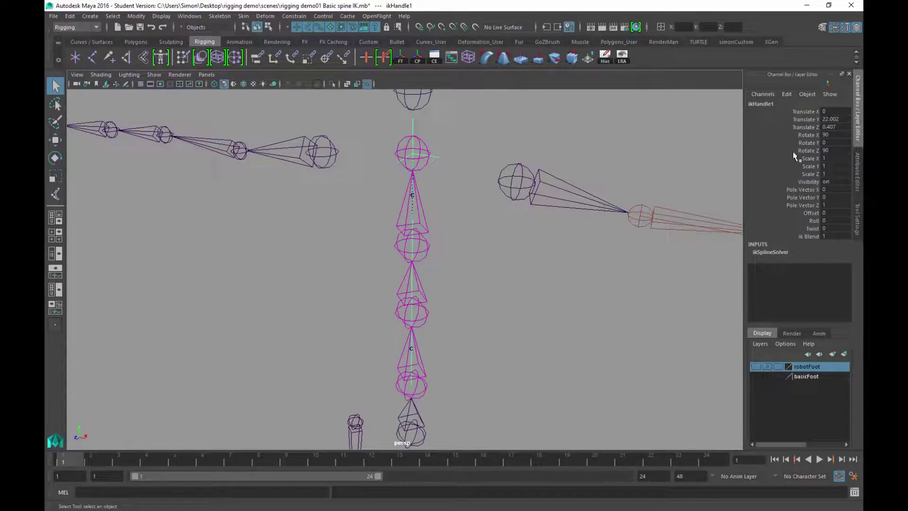
double_click(760, 104)
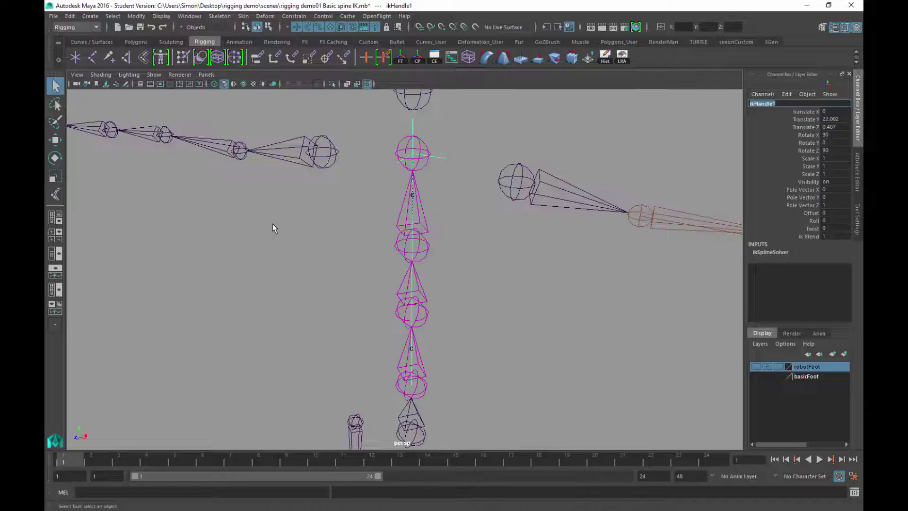
type("spl")
type("ne_IK")
key("Return")
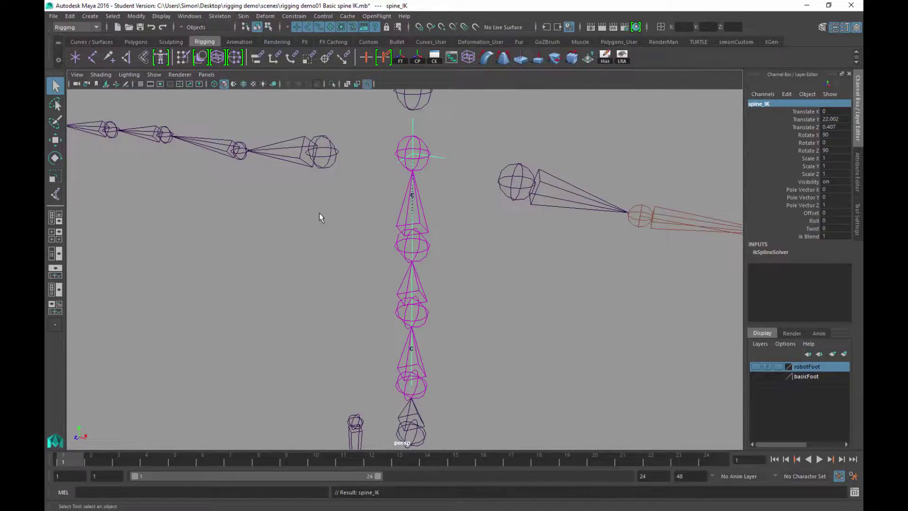
Step: Show the Outliner beside the perspective view, rename the spine IK curve as spine_IK_CRV, and clear the selection
left_click(413, 283)
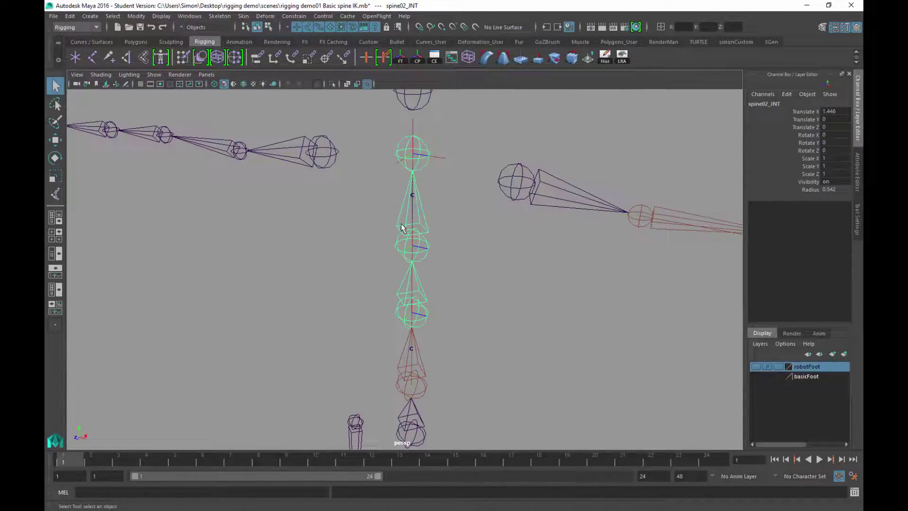
left_click(59, 255)
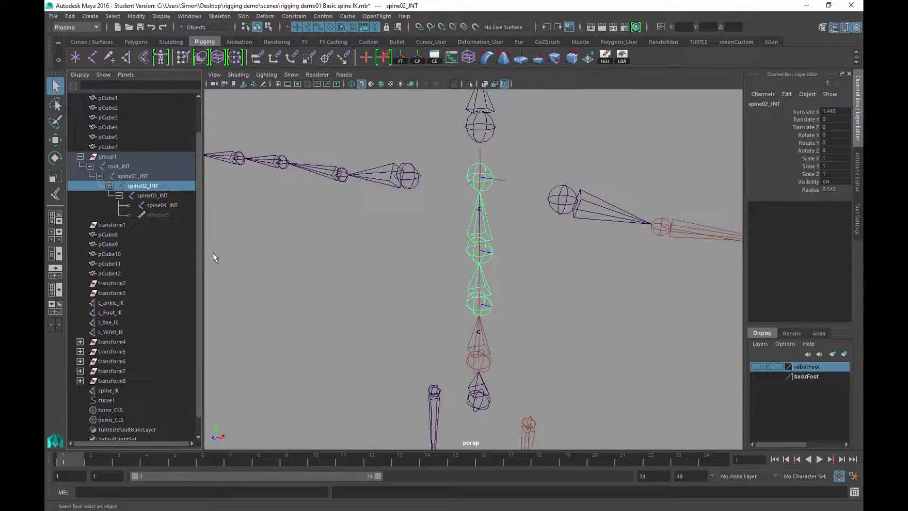
scroll(196, 255, "down", 2)
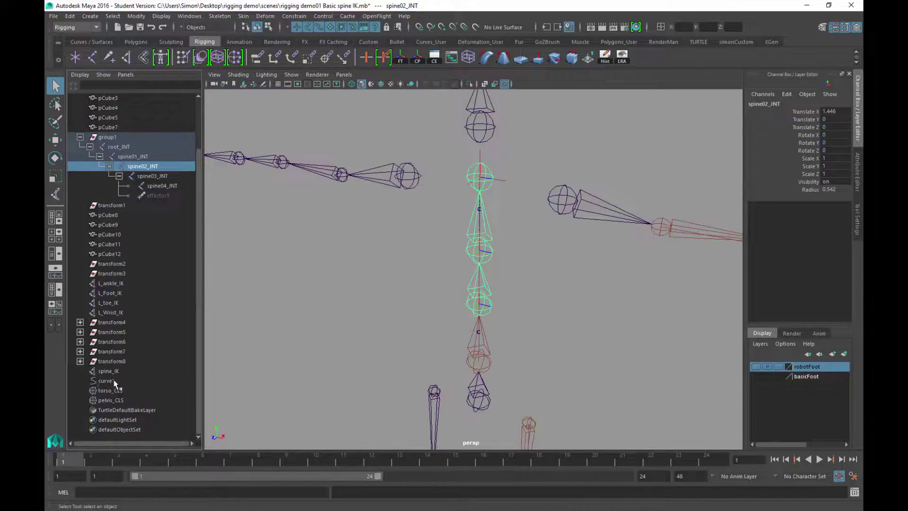
left_click(116, 372)
left_click(121, 380)
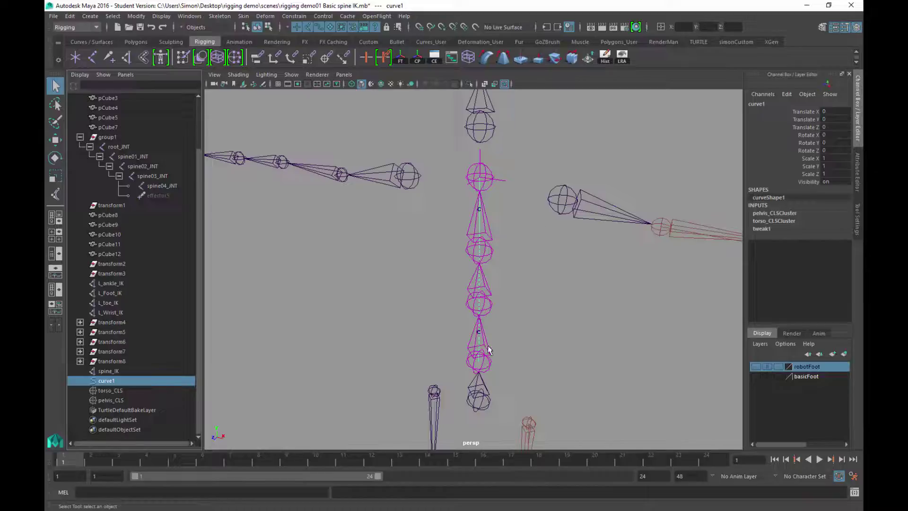
left_click(768, 106)
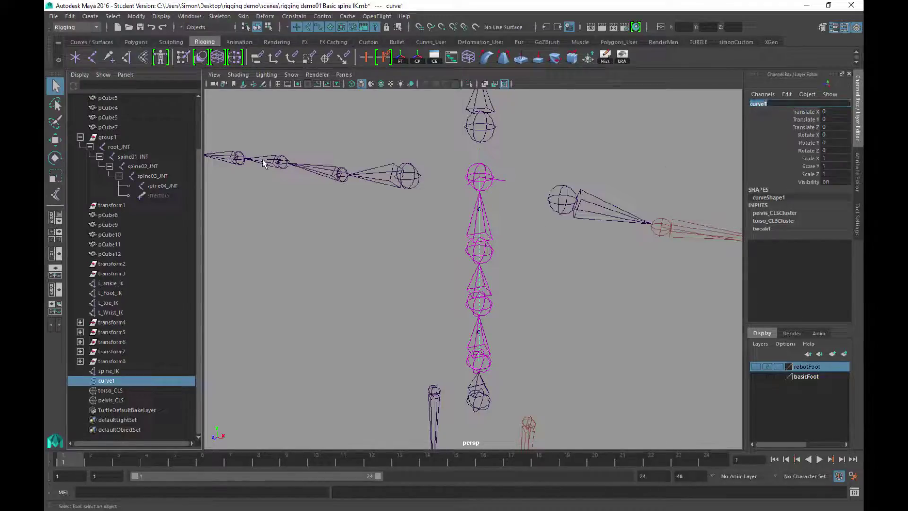
type("spine_IK_CRV")
key("Return")
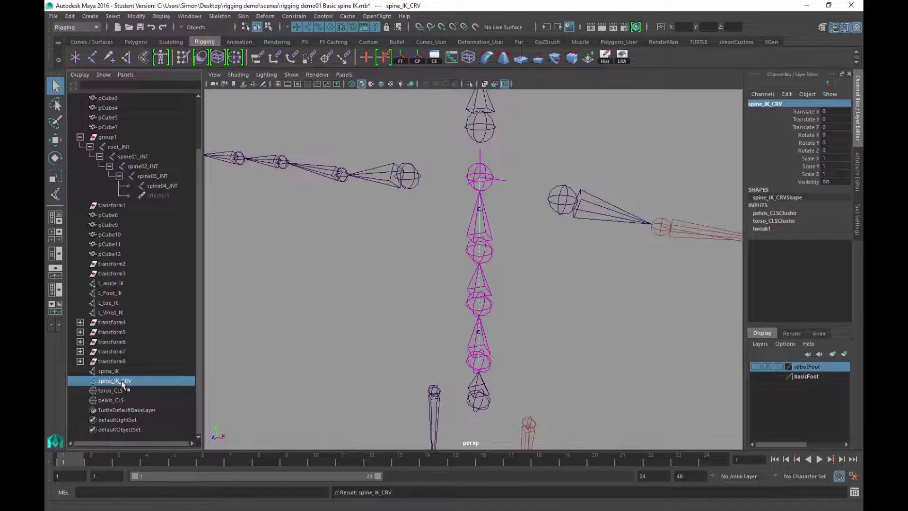
left_click(525, 305)
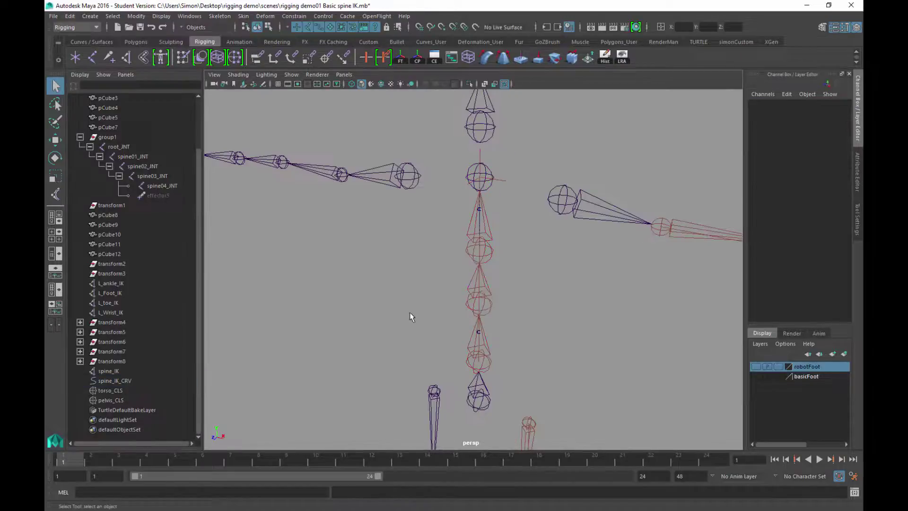
Step: Check the torso_CLS and pelvis_CLS clusters by selecting each in the Outliner, and clear the selection
left_click(116, 392)
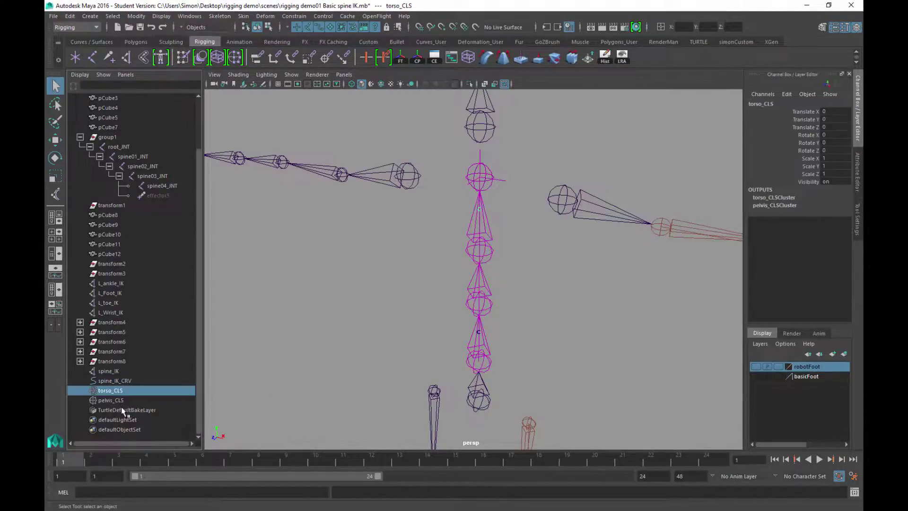
left_click(118, 400)
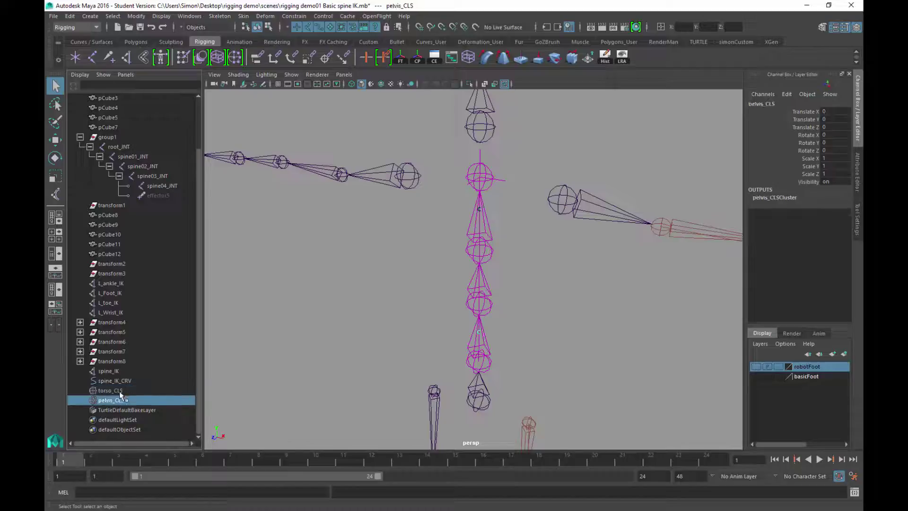
left_click(120, 391)
left_click(117, 401)
left_click(586, 330)
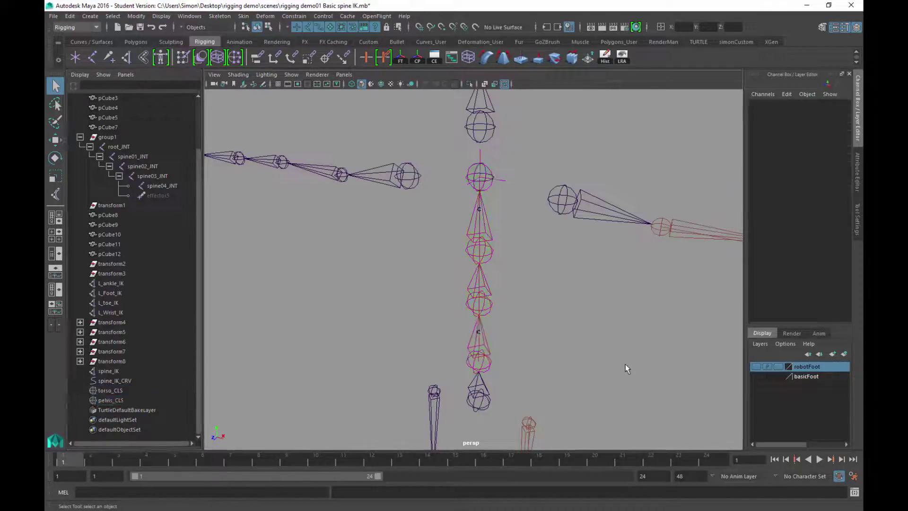
Step: Parent the left and right collar joints to spine04_JNT at the top of the spine
left_click_drag(625, 364, 514, 252, "alt")
scroll(515, 252, "up", 5)
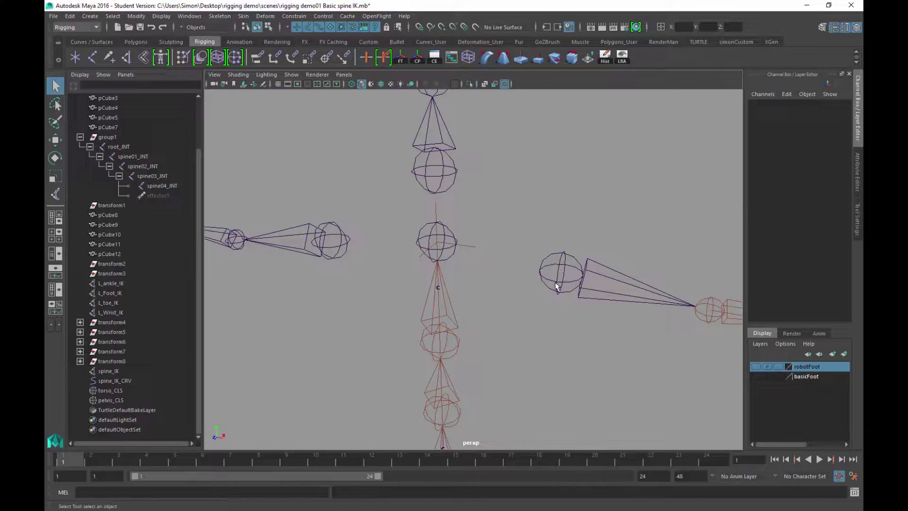
left_click(556, 287)
left_click(340, 246, "shift")
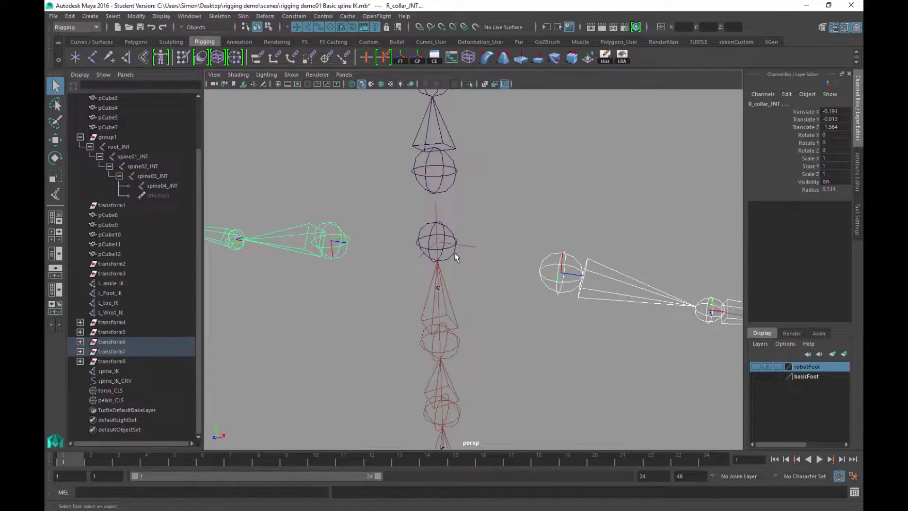
left_click(434, 249)
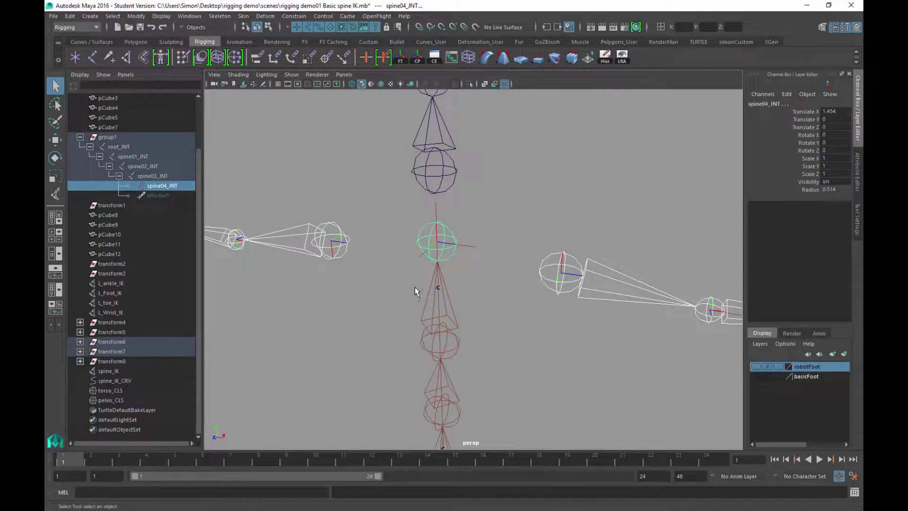
key("p")
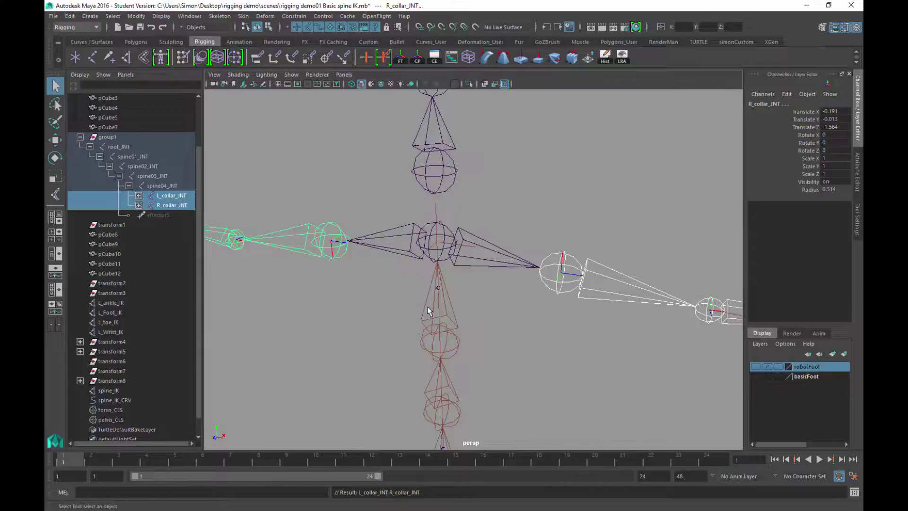
Step: Parent the left and right hip joints to root_JNT and clear the selection
right_click_drag(428, 311, 574, 303, "alt")
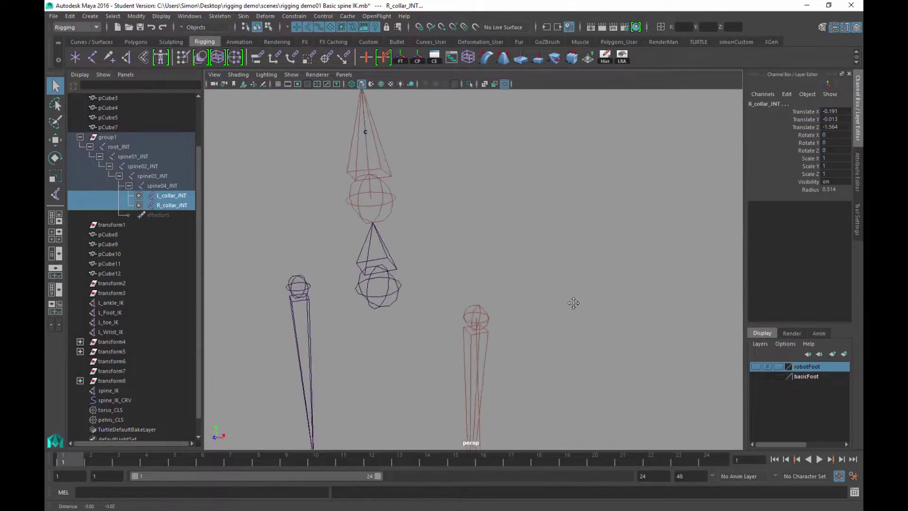
left_click_drag(574, 303, 541, 275, "alt")
left_click(534, 274)
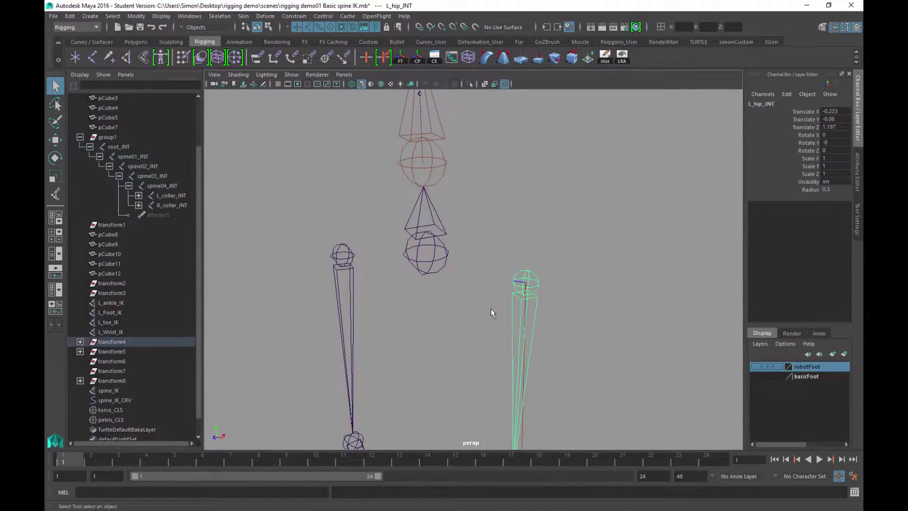
left_click(351, 253, "shift")
left_click(418, 263, "shift")
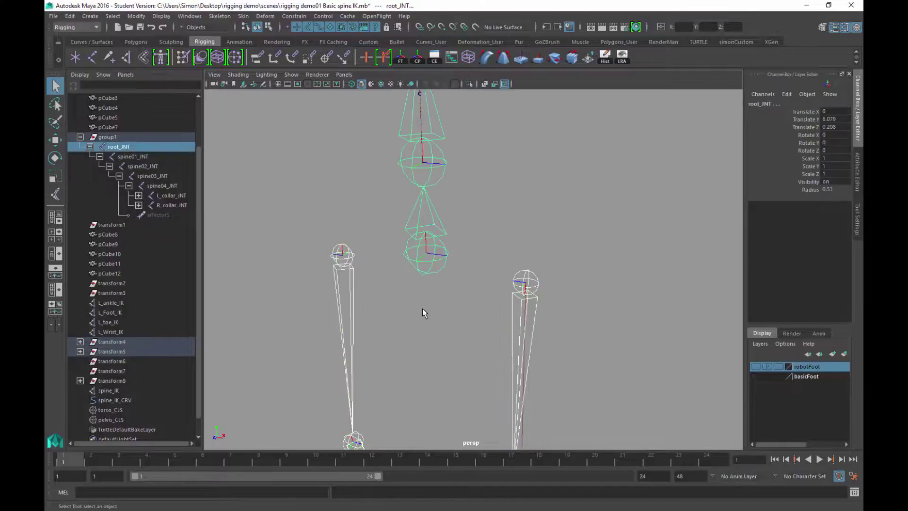
key("p")
right_click_drag(563, 334, 420, 234, "alt")
left_click(593, 327)
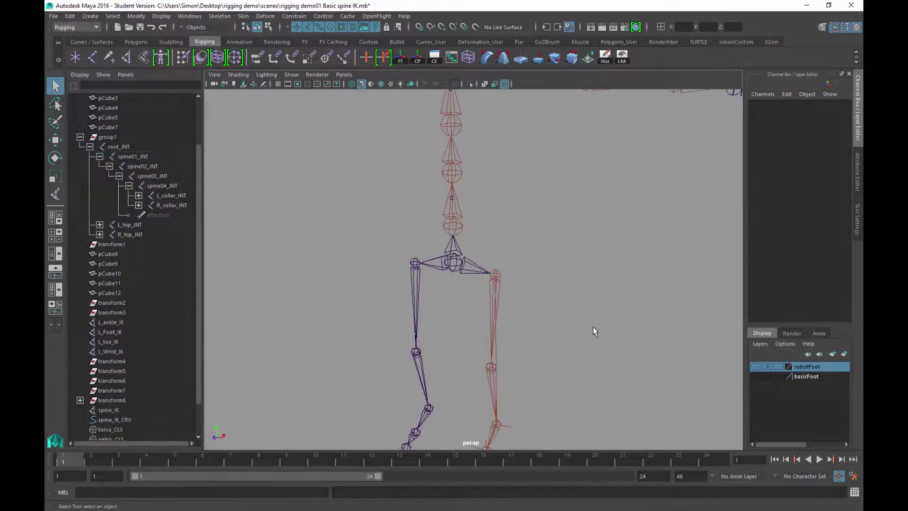
Step: Try to select the pelvis cluster handle in the viewport near the base of the spine
right_click_drag(593, 328, 512, 274, "alt")
left_click_drag(513, 274, 462, 250, "alt")
right_click_drag(461, 249, 481, 248, "alt")
right_click_drag(414, 271, 385, 176, "alt")
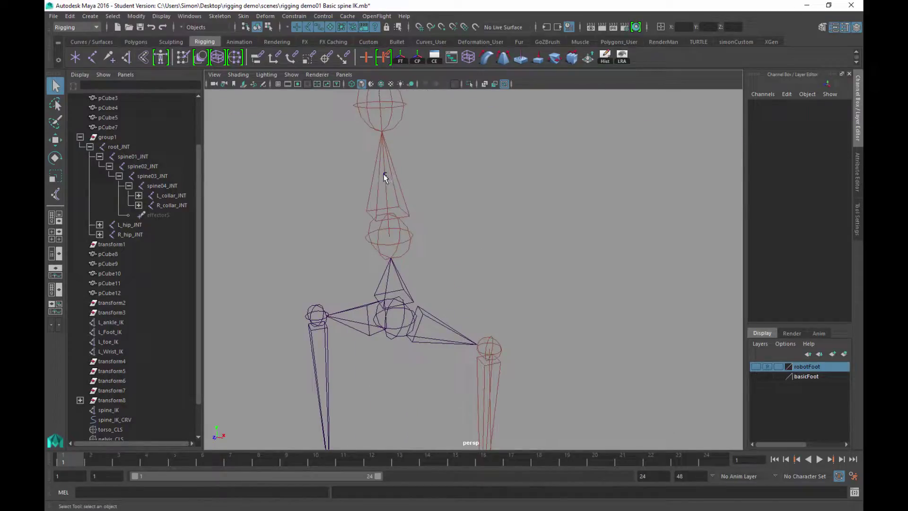
left_click(384, 176)
left_click(383, 178)
left_click(383, 181)
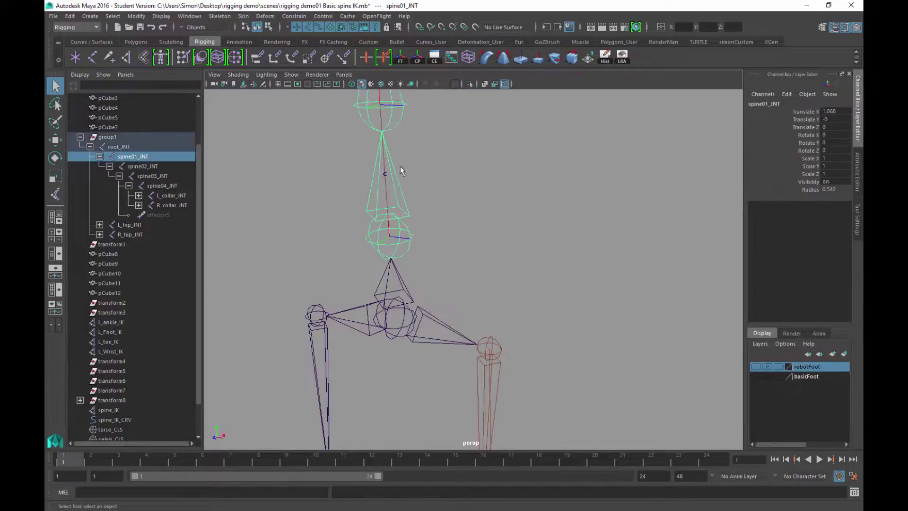
Step: Select the pelvis_CLS cluster, test the rig by moving it about -2.71 along Z, and undo the move
scroll(147, 388, "down", 2)
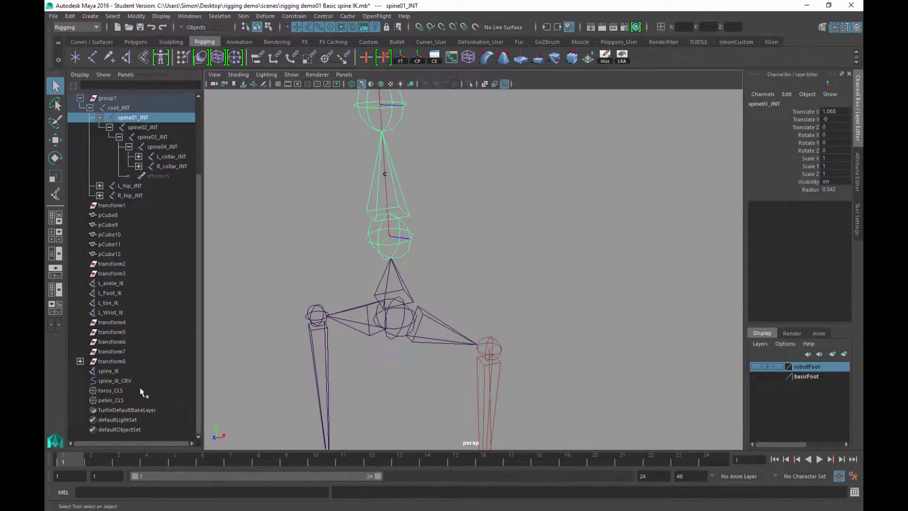
left_click(111, 390)
left_click(111, 400)
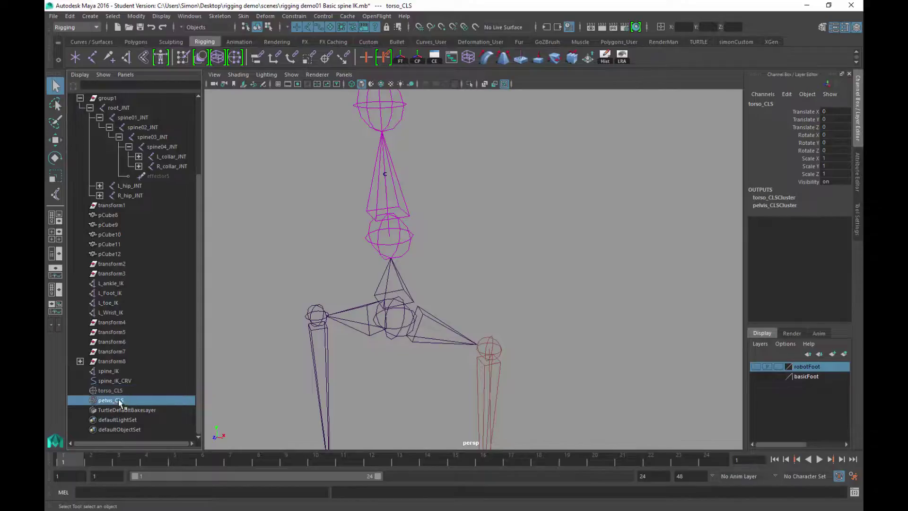
scroll(449, 308, "down", 3)
key("w")
middle_click_drag(435, 278, 330, 233)
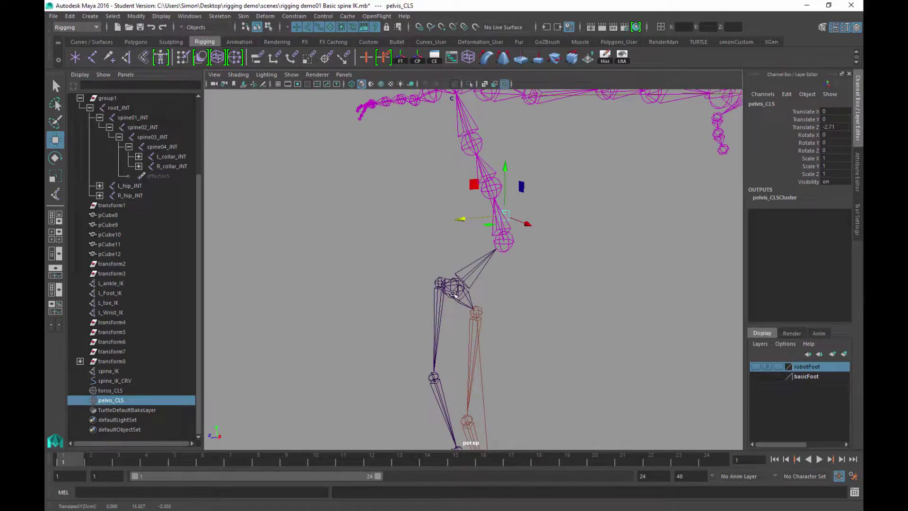
key("ctrl+z")
Step: Examine how the arms, legs and pelvis joints connect to the spine from several angles, and clear the selection
left_click_drag(491, 330, 430, 265, "alt")
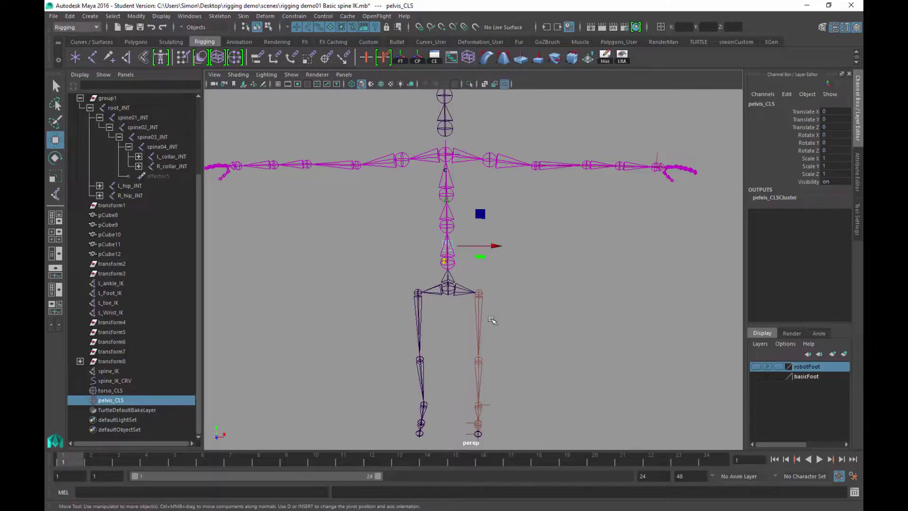
left_click_drag(492, 321, 485, 308, "alt")
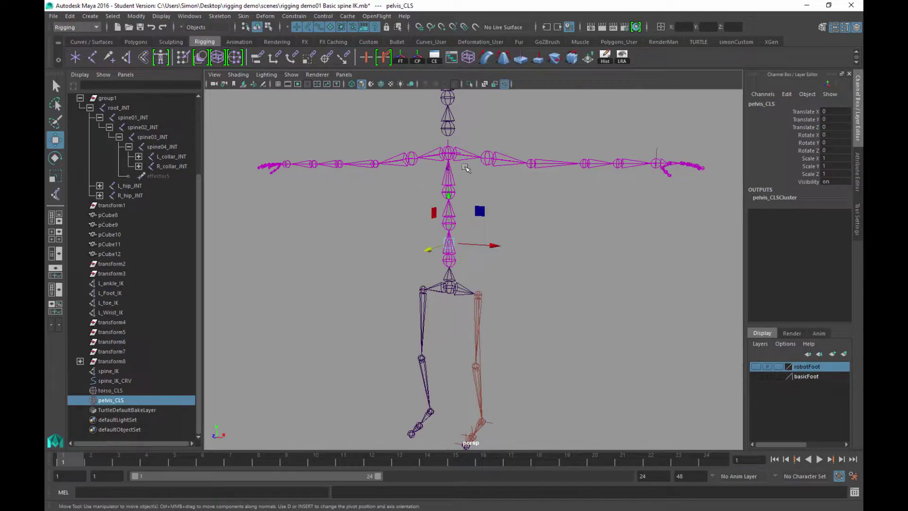
left_click_drag(521, 196, 499, 182, "alt")
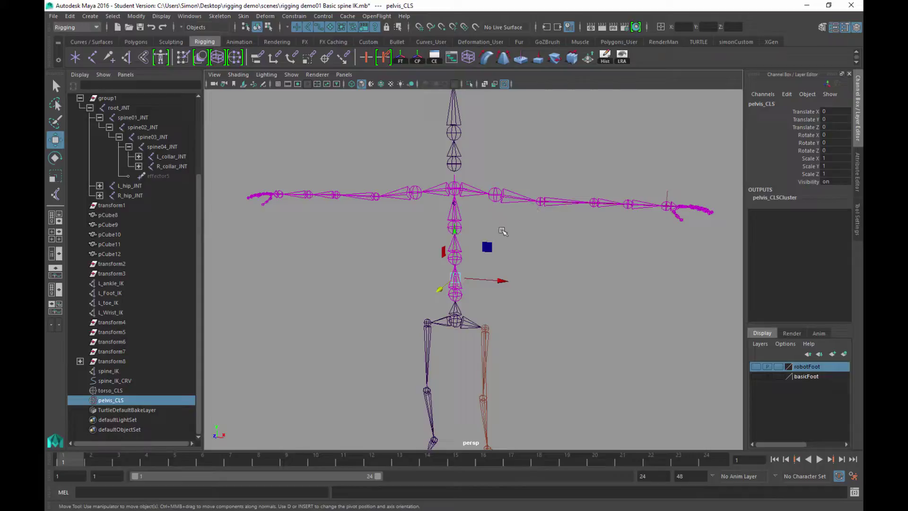
right_click_drag(517, 162, 473, 258, "alt")
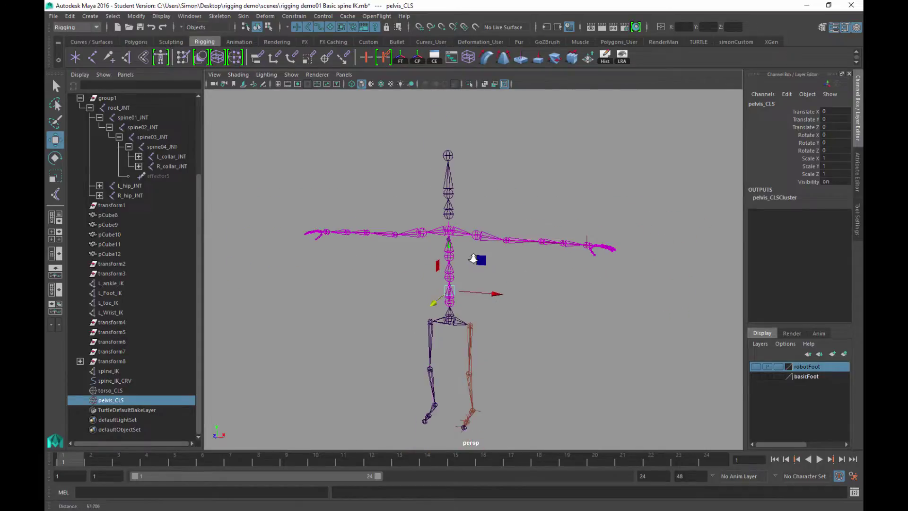
left_click_drag(473, 258, 503, 322, "alt")
right_click_drag(503, 322, 464, 317, "alt")
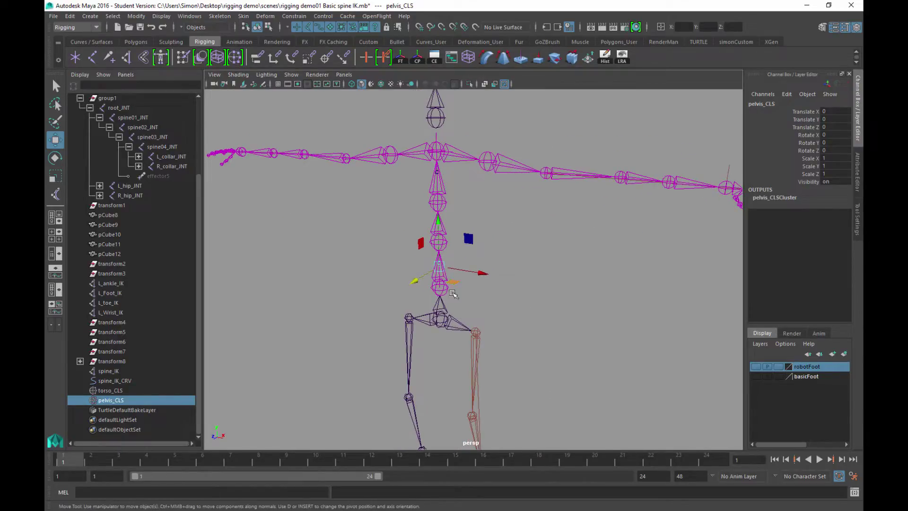
scroll(450, 312, "down", 3)
left_click_drag(493, 308, 508, 280, "alt")
key("q")
left_click(528, 336)
left_click_drag(528, 337, 538, 331, "alt")
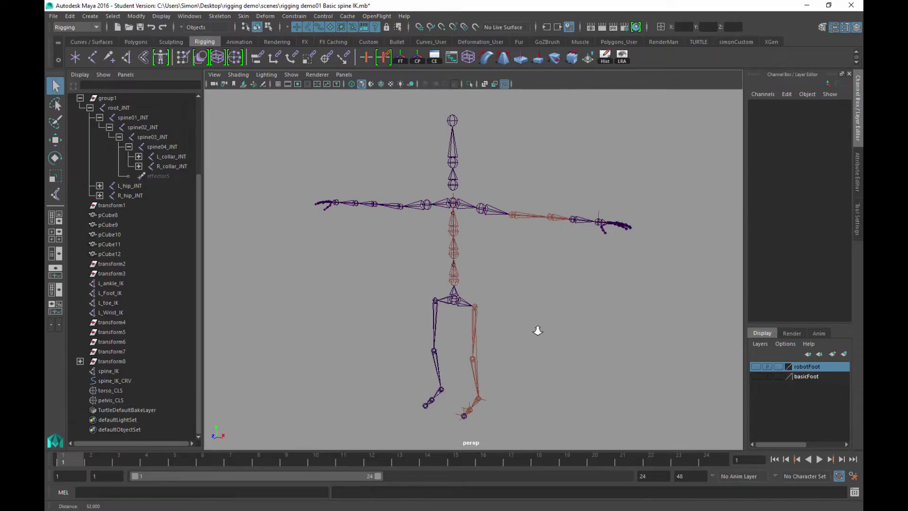